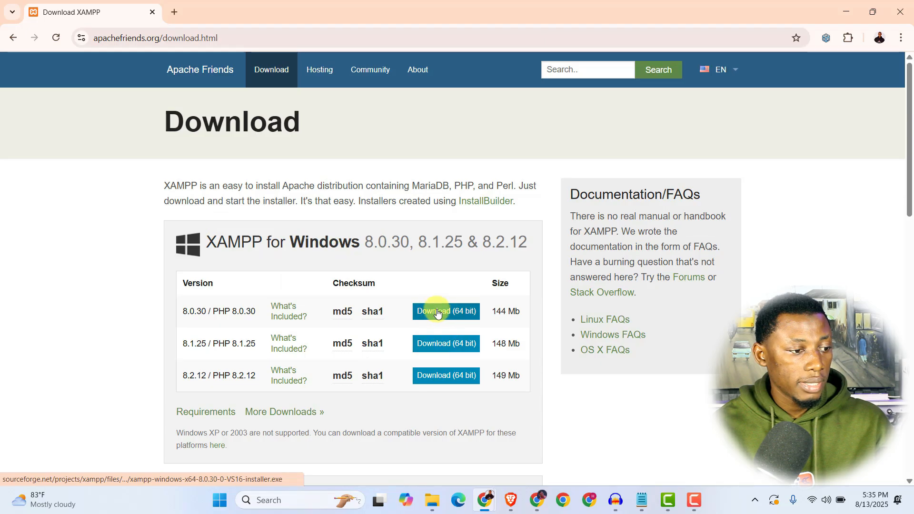
# - Start downloading the XAMPP 8.2.12 64-bit Windows installer from Apache Friends
pyautogui.scroll(-1, 435, 317)
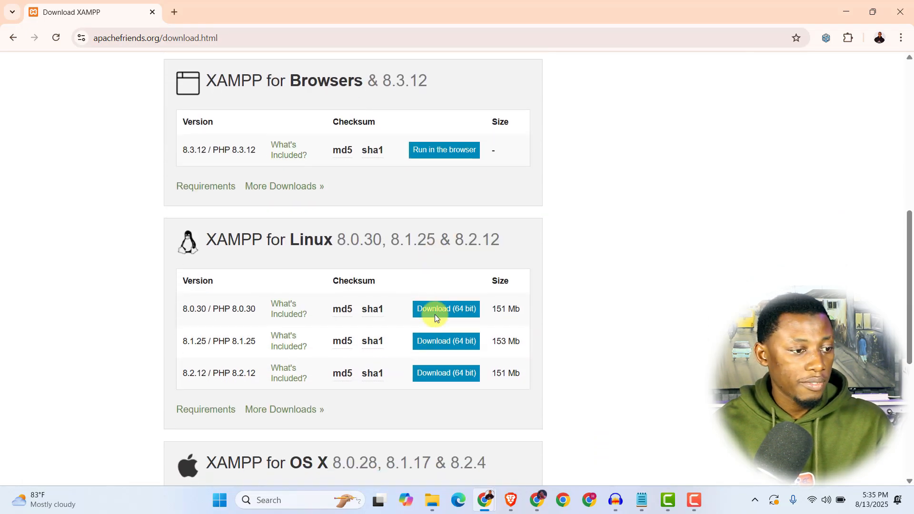
pyautogui.scroll(-2, 434, 312)
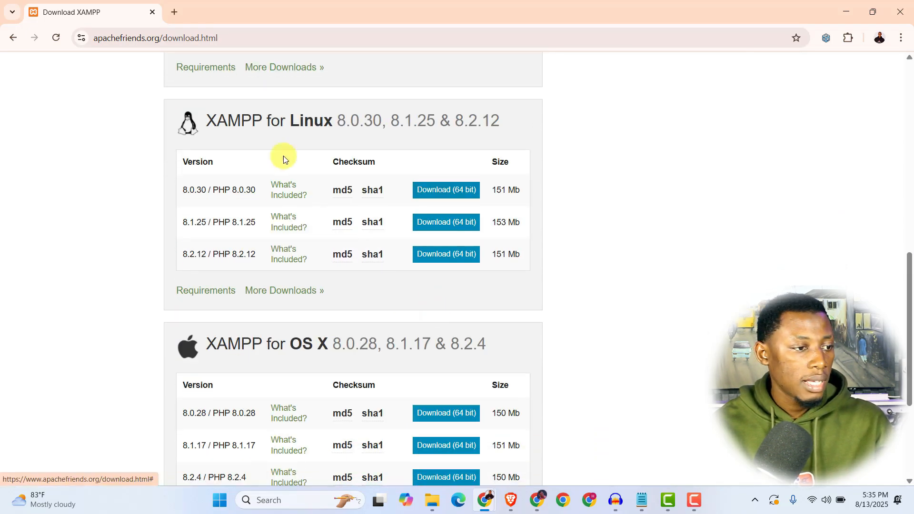
pyautogui.scroll(-3, 396, 307)
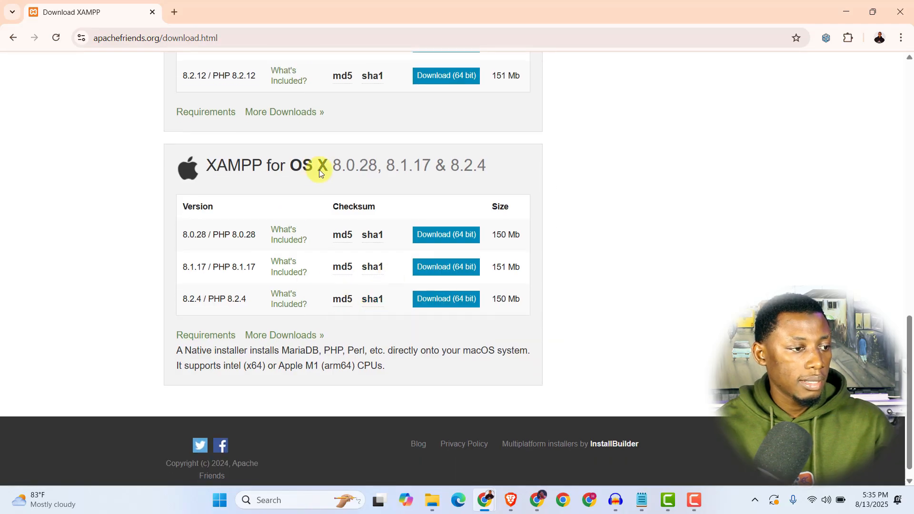
pyautogui.scroll(10, 442, 268)
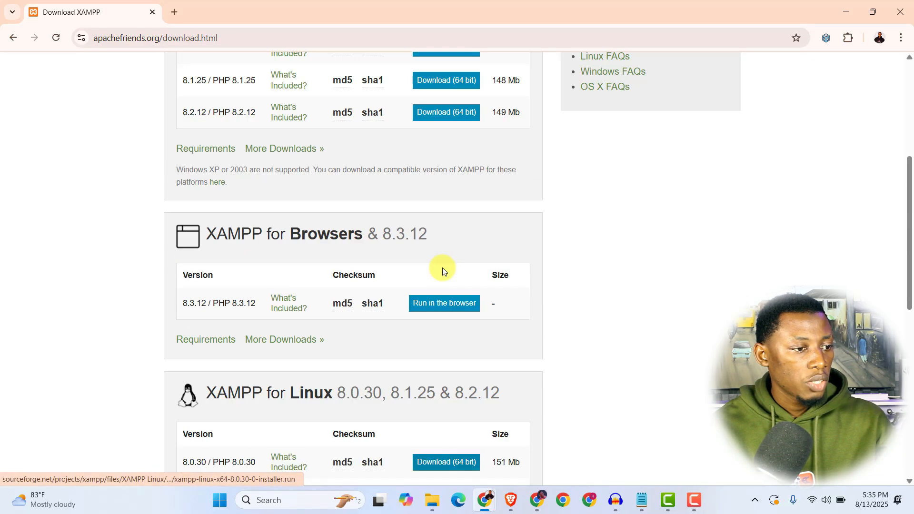
pyautogui.scroll(1, 441, 267)
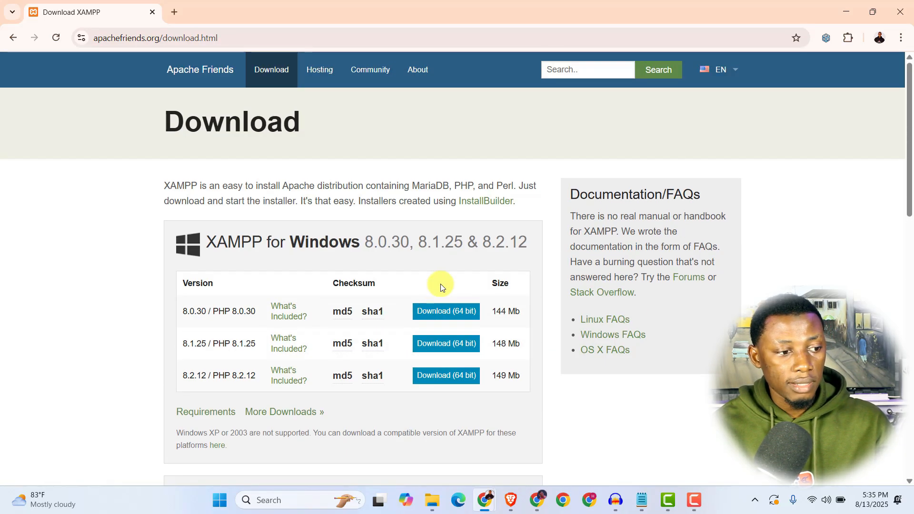
pyautogui.click(436, 375)
# - Cancel the duplicate XAMPP installer download in Chrome's downloads list
pyautogui.moveTo(737, 56)
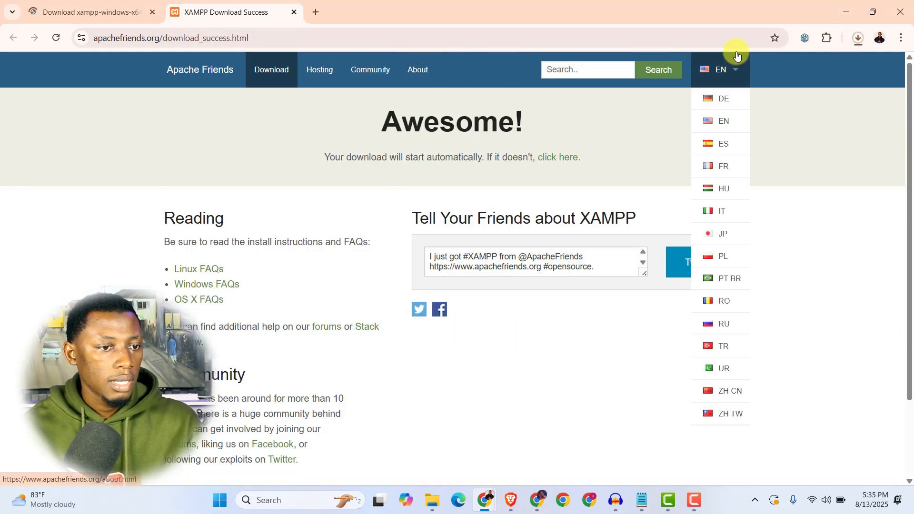
pyautogui.click(859, 39)
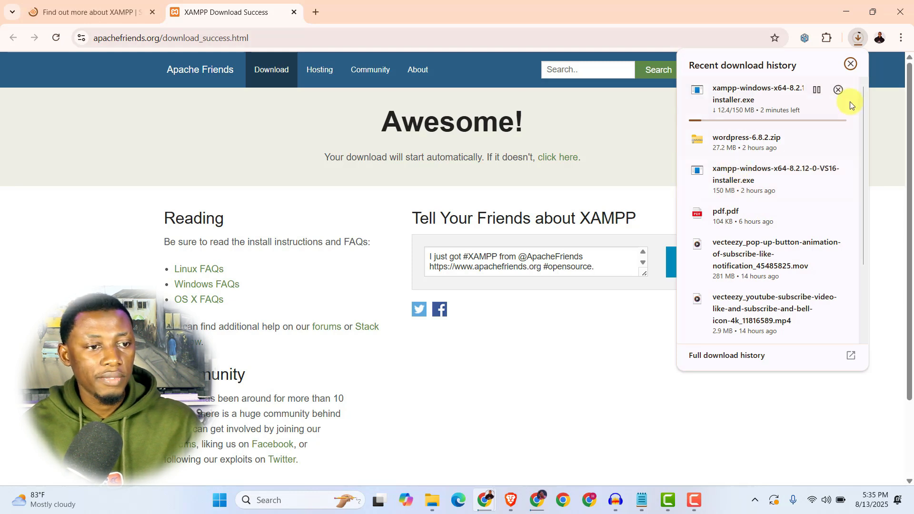
pyautogui.click(838, 90)
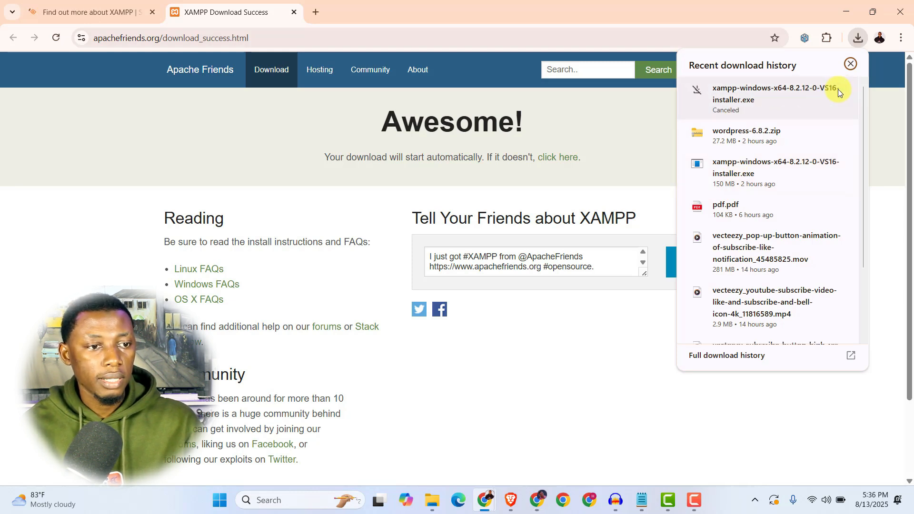
pyautogui.click(851, 65)
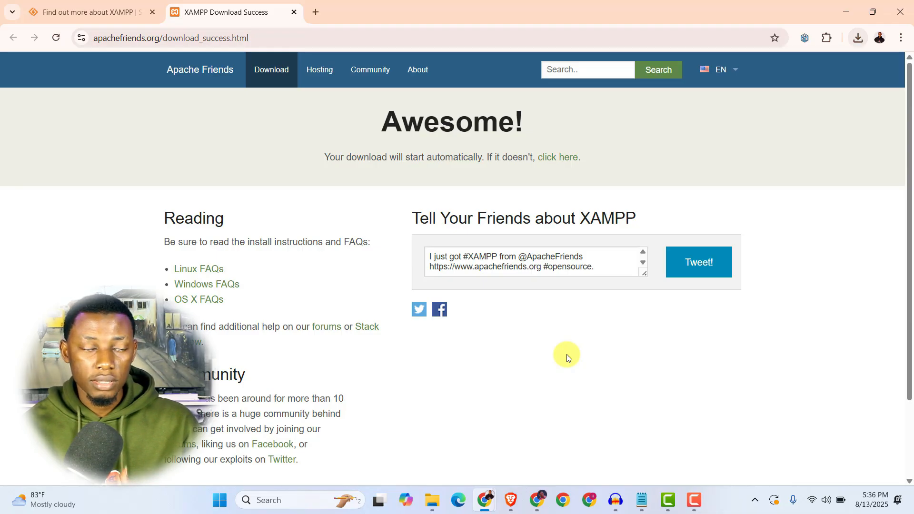
# - Run the XAMPP installer from the Downloads\New folder in File Explorer
pyautogui.moveTo(428, 504)
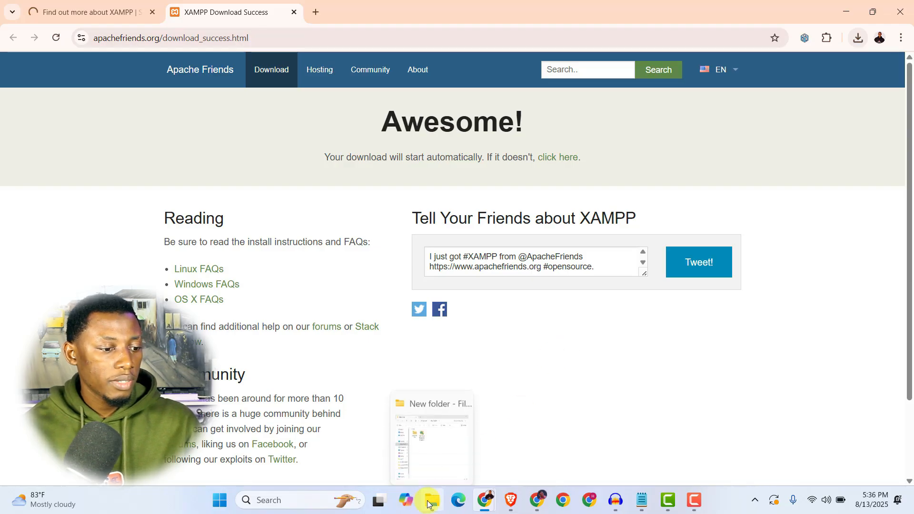
pyautogui.click(445, 476)
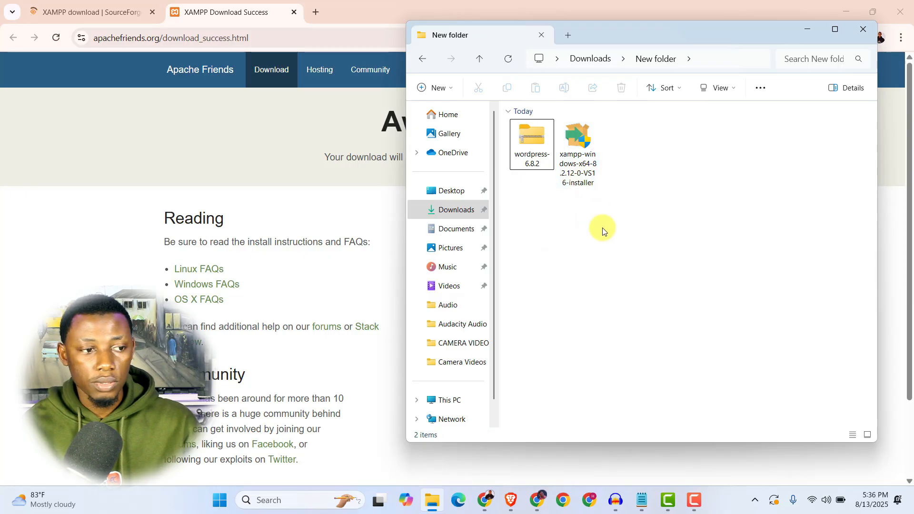
pyautogui.click(585, 162)
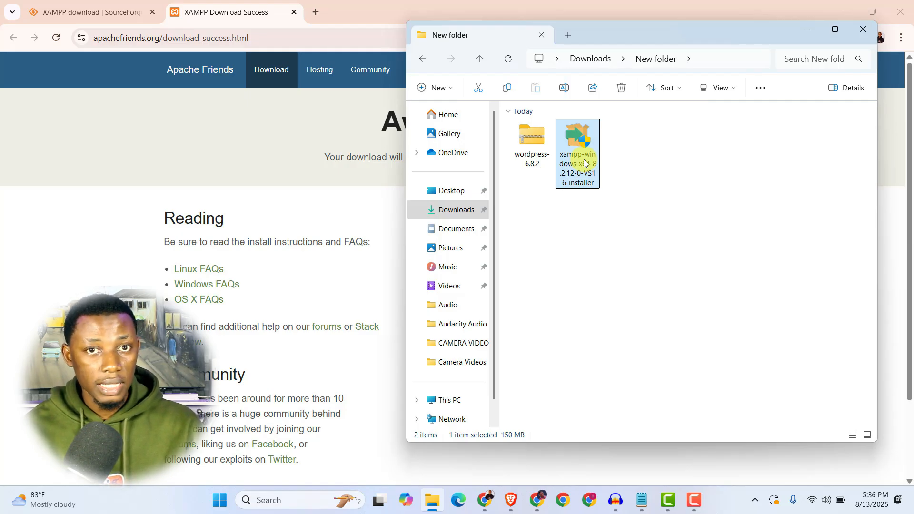
pyautogui.doubleClick(578, 131)
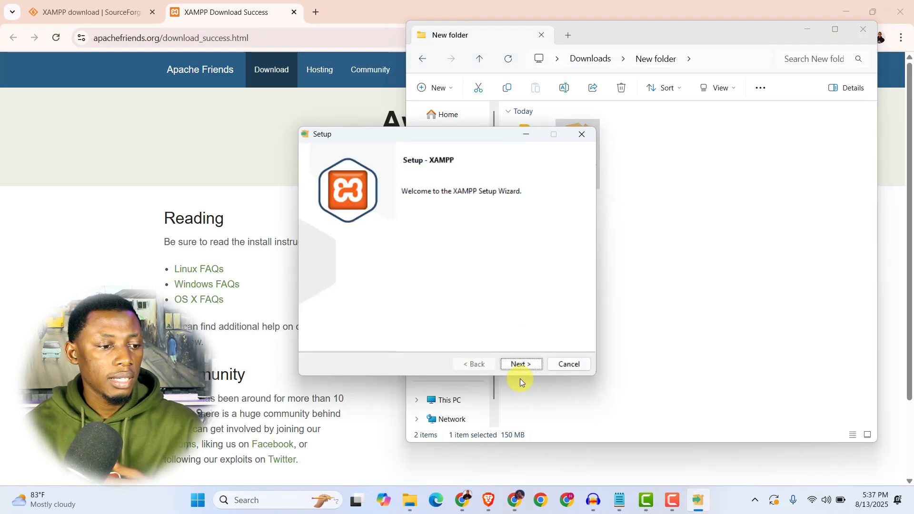
# - Install XAMPP with default components into C:\xampp with English as the language
pyautogui.click(516, 364)
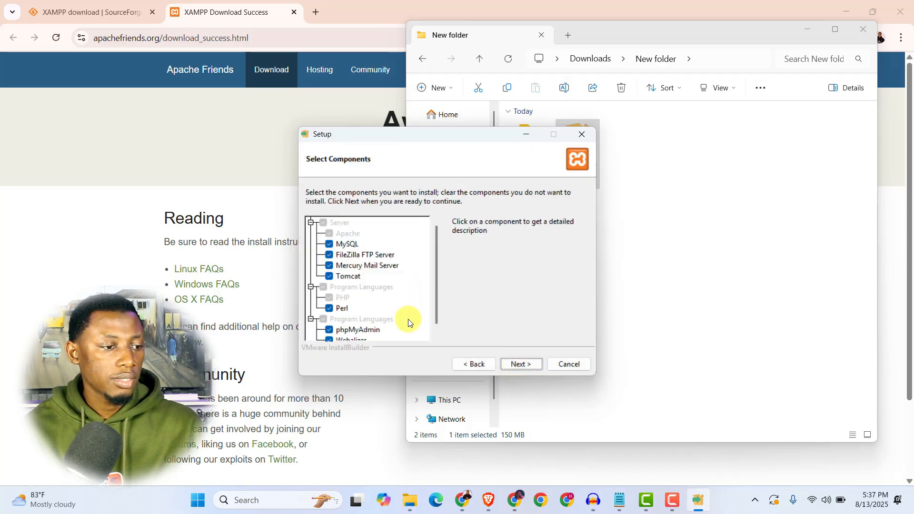
pyautogui.click(518, 365)
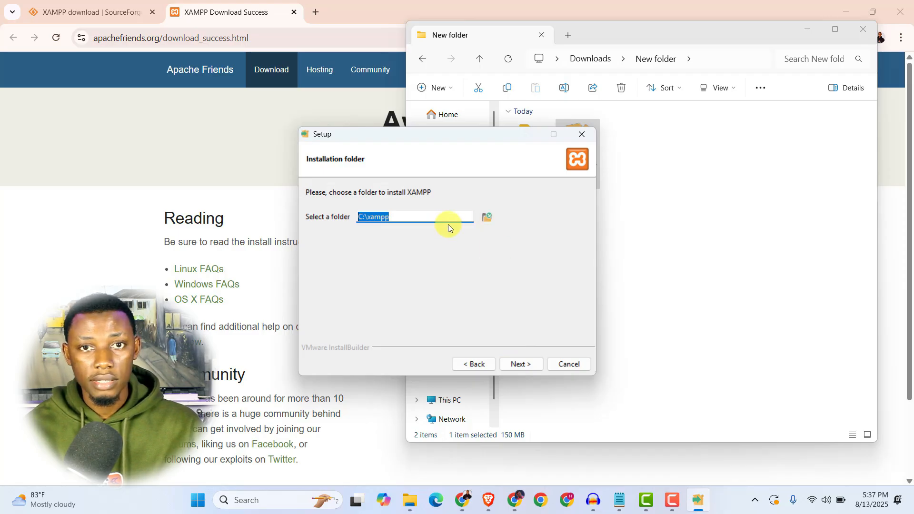
pyautogui.click(517, 367)
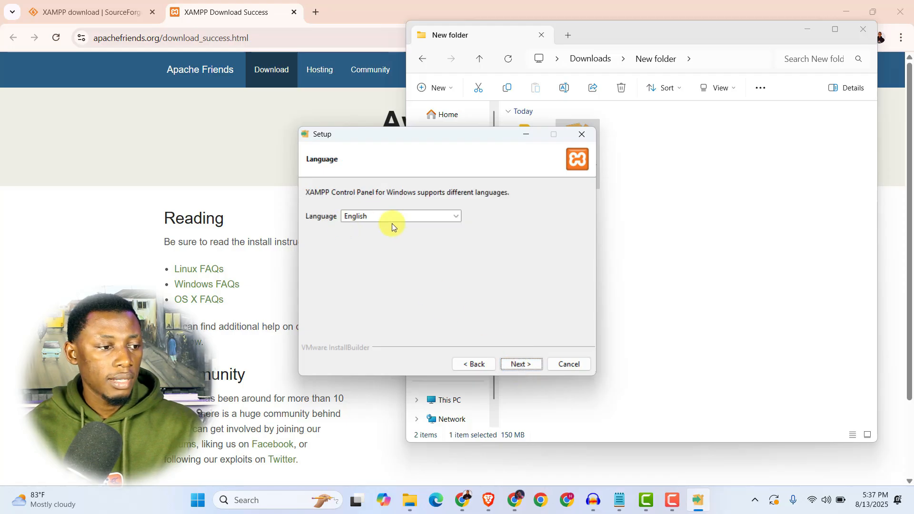
pyautogui.click(520, 367)
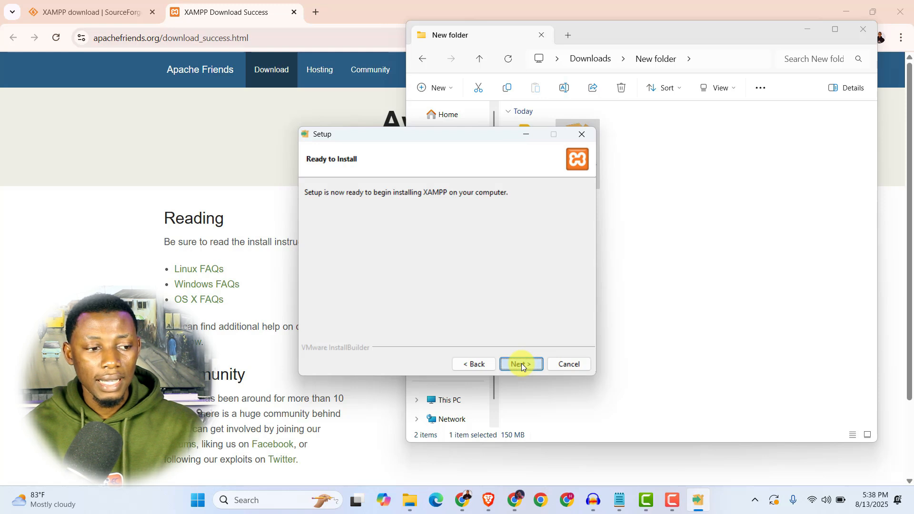
pyautogui.click(521, 363)
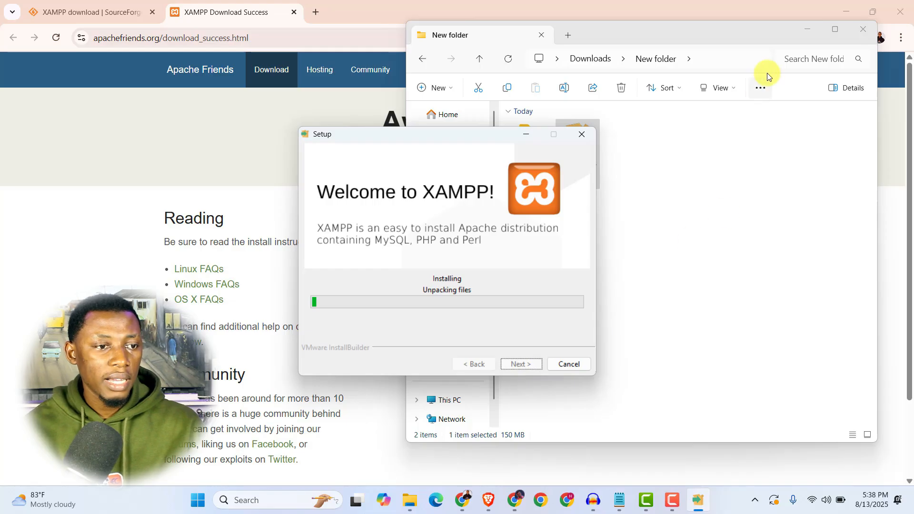
# - Minimize the File Explorer and XAMPP Setup windows
pyautogui.click(799, 34)
pyautogui.click(798, 37)
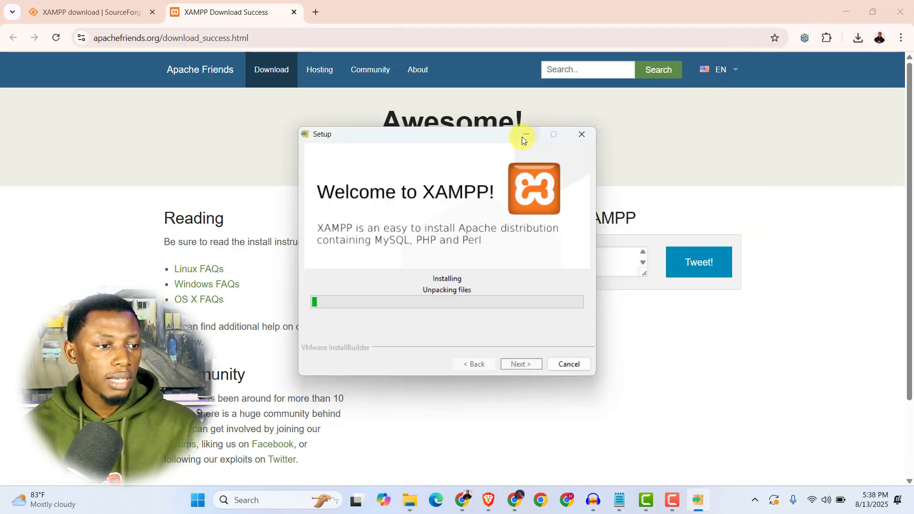
pyautogui.click(563, 130)
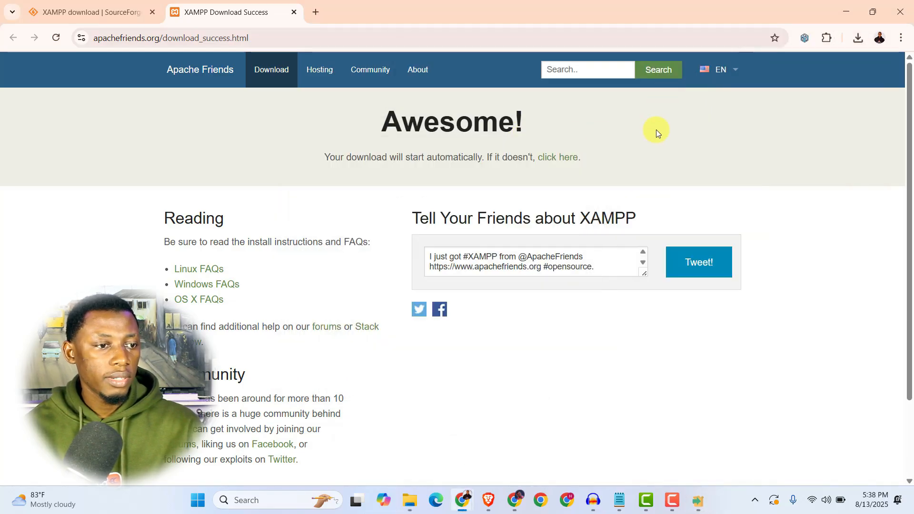
# - Search Google for 'wordpress download' in a new Chrome tab
pyautogui.click(318, 11)
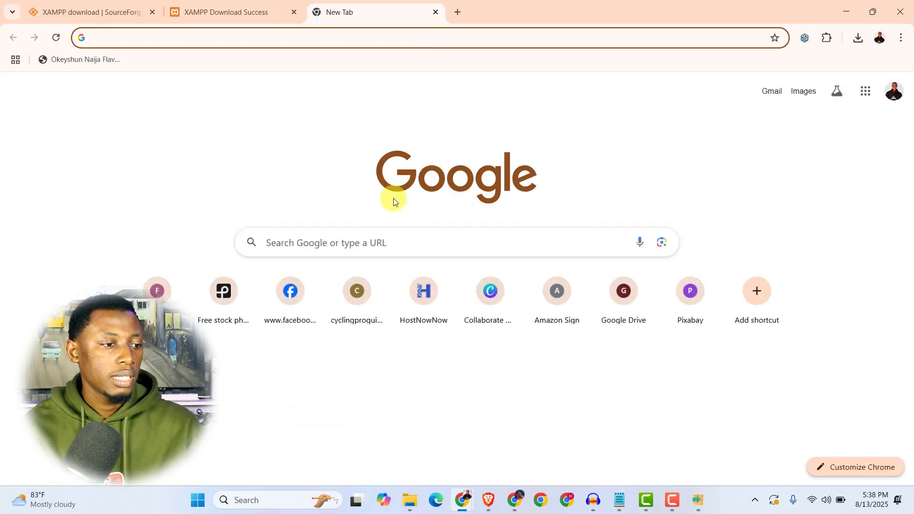
pyautogui.click(380, 235)
pyautogui.write('wordpress download')
pyautogui.press('Return')
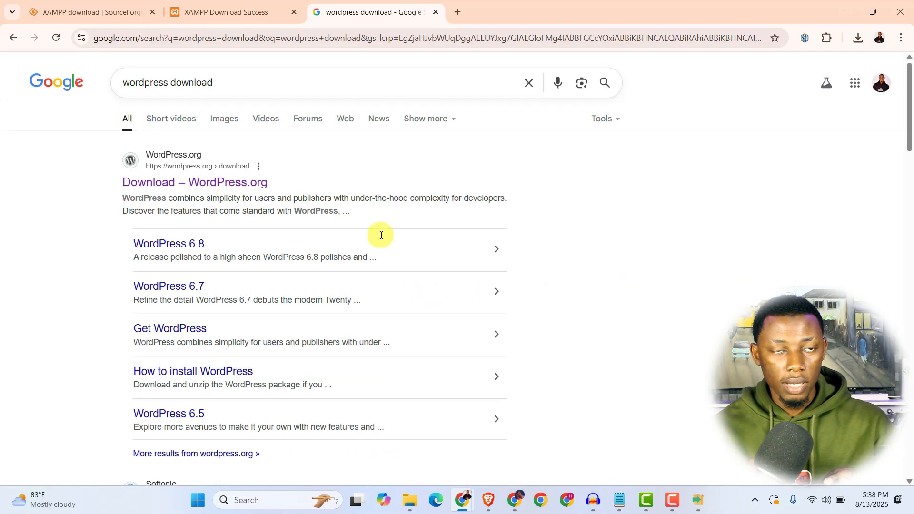
# - Download WordPress 6.8.2 from the WordPress.org download page
pyautogui.click(219, 186)
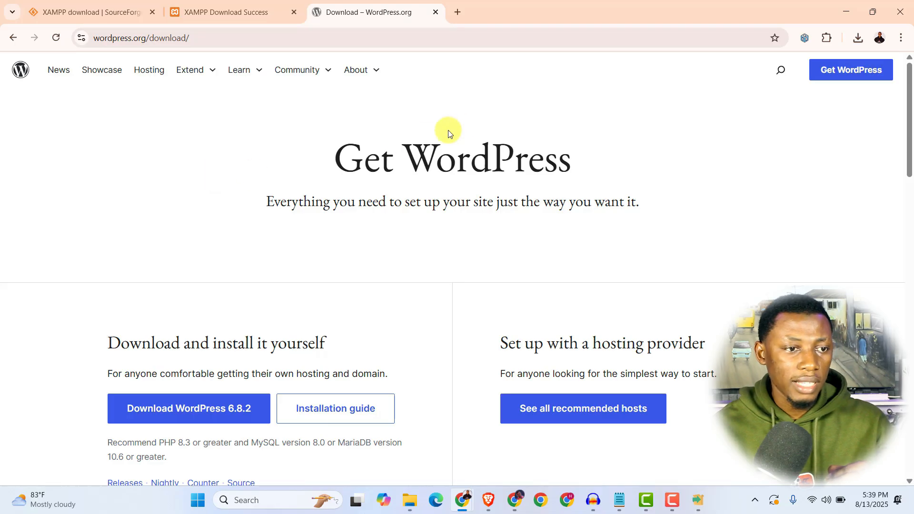
pyautogui.scroll(-1, 323, 293)
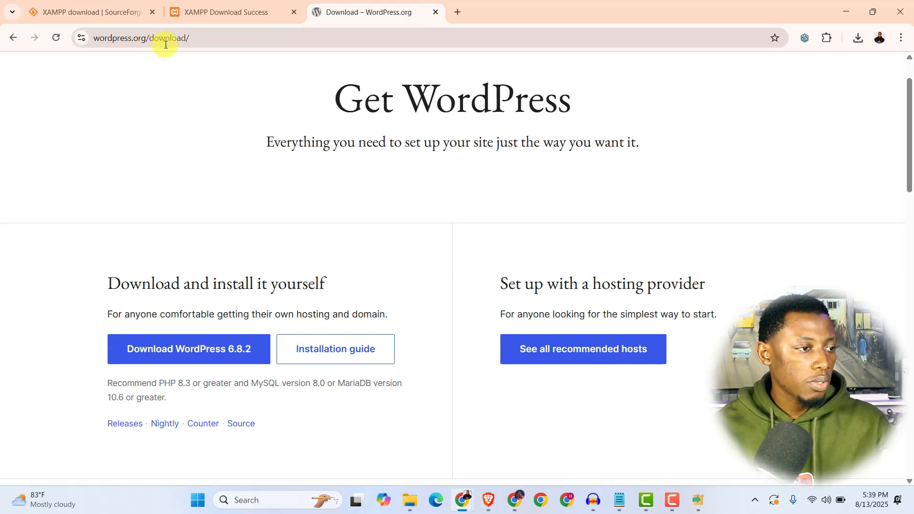
pyautogui.scroll(-2, 249, 263)
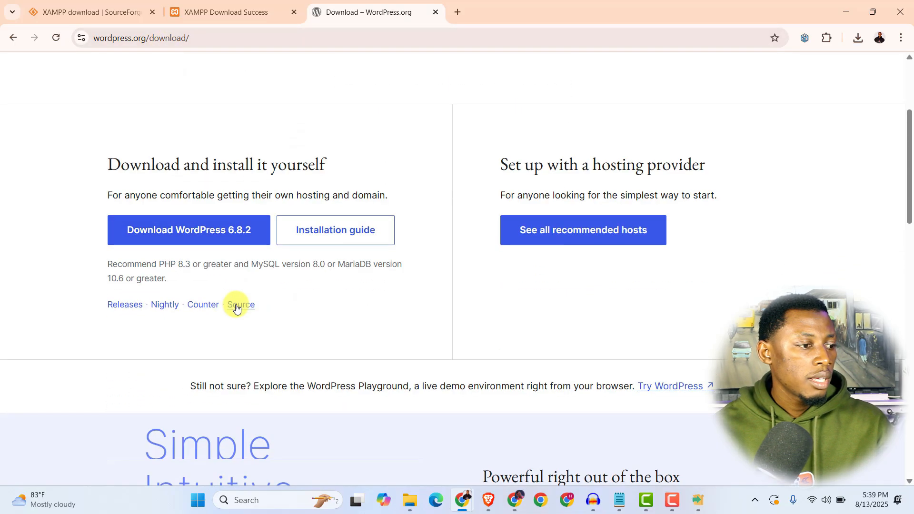
pyautogui.click(185, 238)
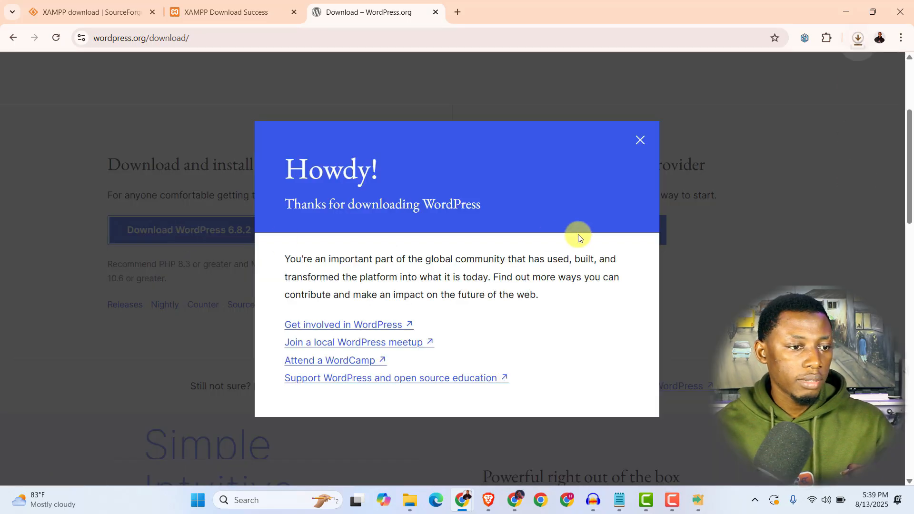
# - Cancel the duplicate WordPress zip download and dismiss the thank-you popup
pyautogui.click(861, 38)
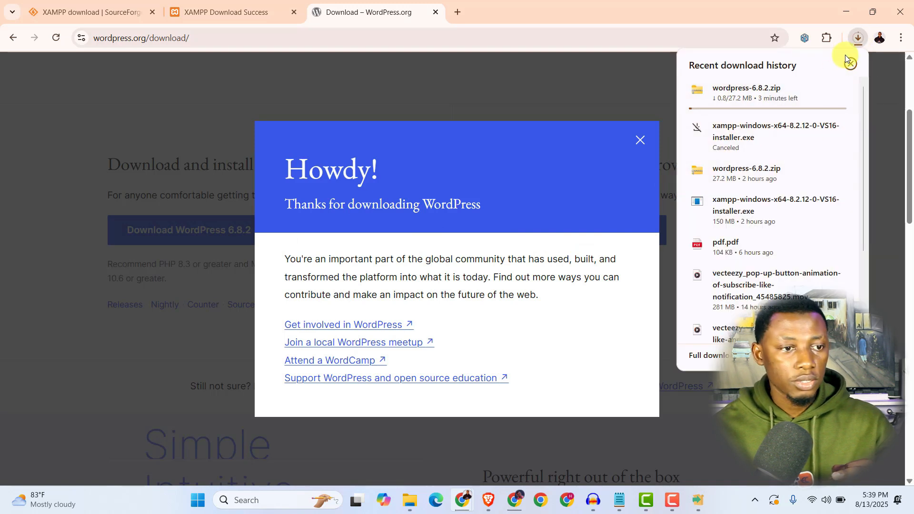
pyautogui.click(840, 89)
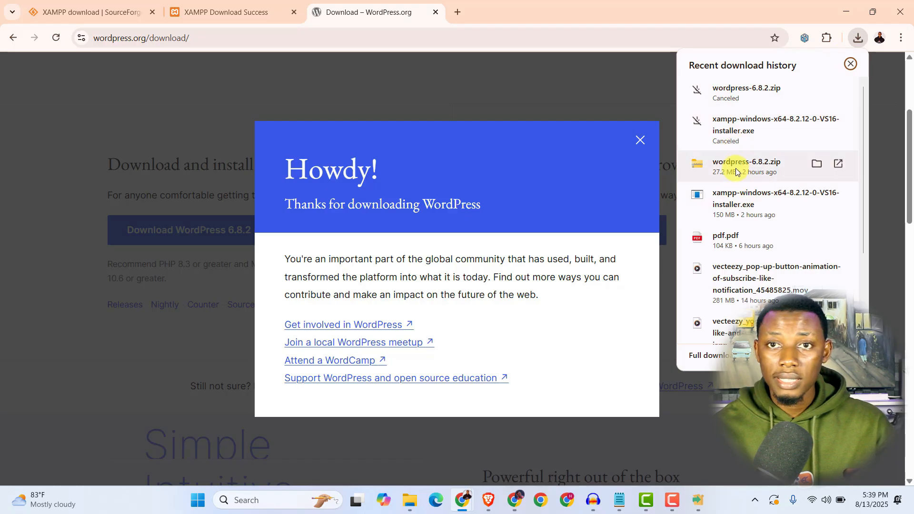
pyautogui.click(563, 87)
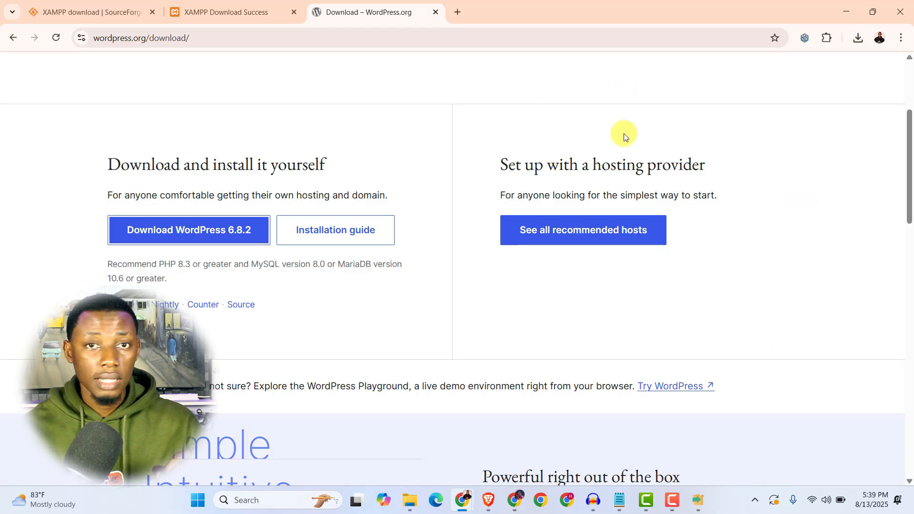
# - Extract the wordpress-6.8.2 zip in New folder into a wordpress-6.8.2 folder
pyautogui.moveTo(412, 503)
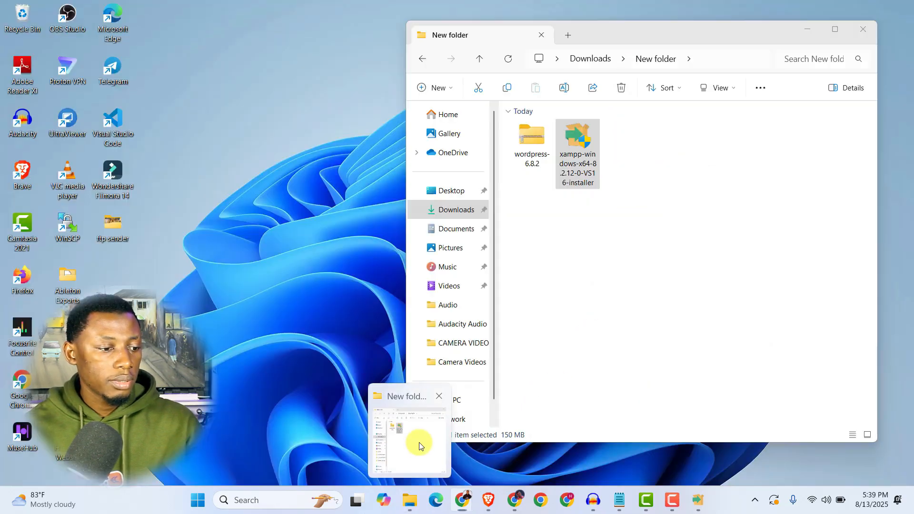
pyautogui.click(417, 443)
pyautogui.click(538, 140)
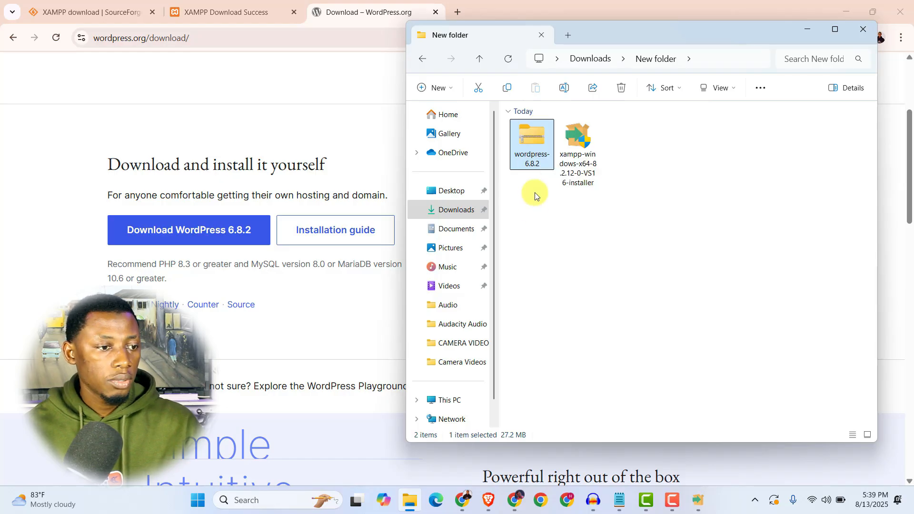
pyautogui.rightClick(526, 129)
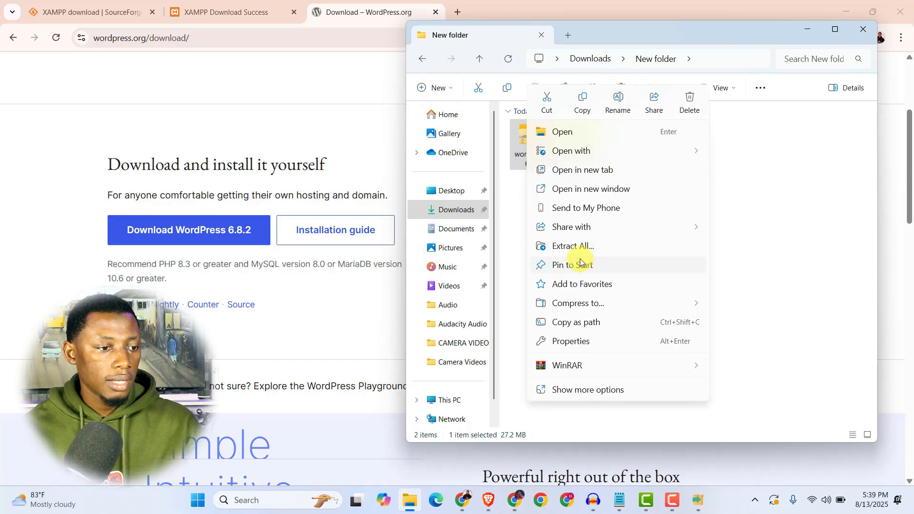
pyautogui.click(572, 246)
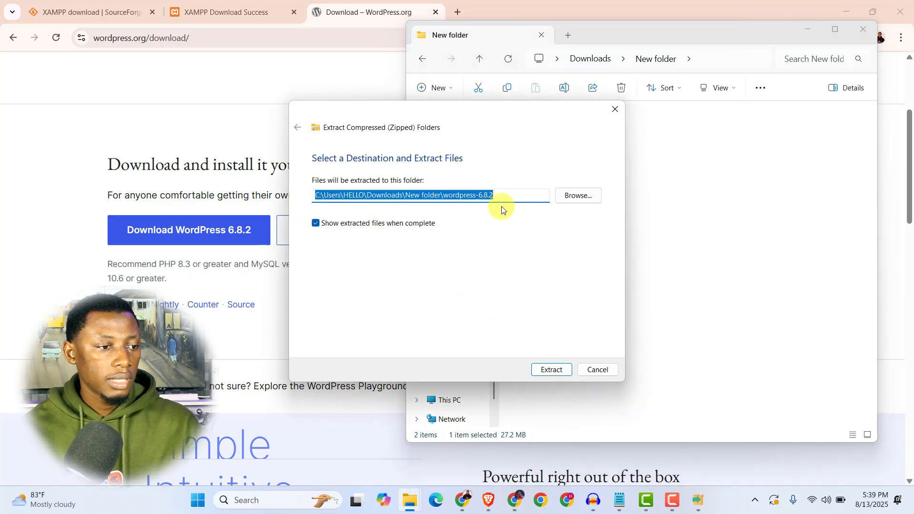
pyautogui.click(552, 371)
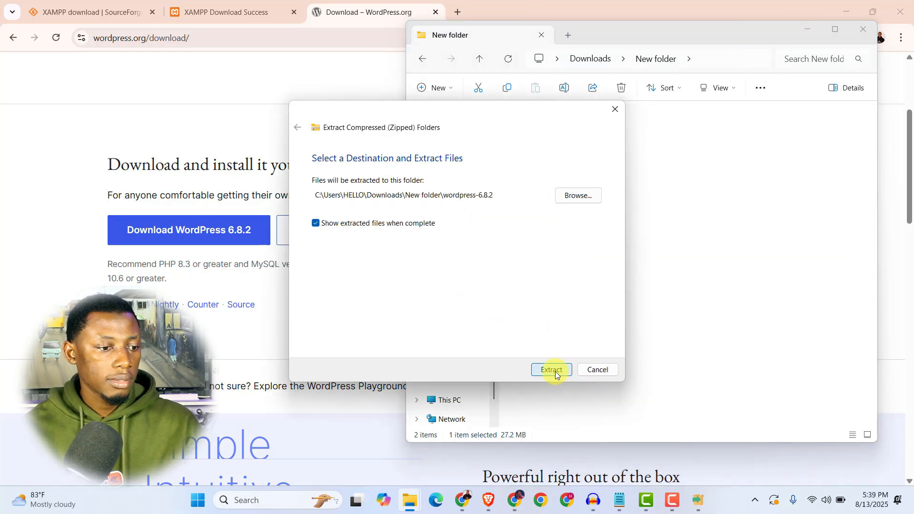
pyautogui.moveTo(460, 126); pyautogui.dragTo(342, 133)
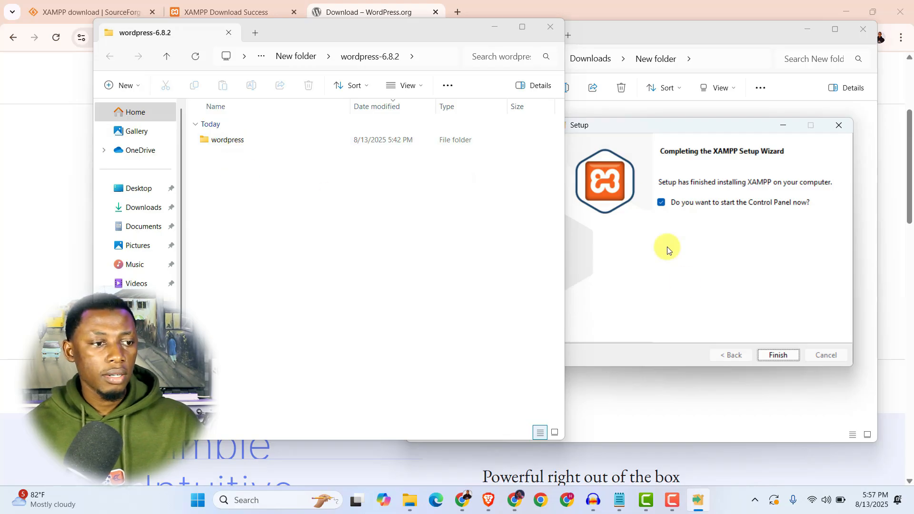
# - Finish the XAMPP Setup wizard to launch the Control Panel, minimizing the wordpress folder window
pyautogui.click(647, 130)
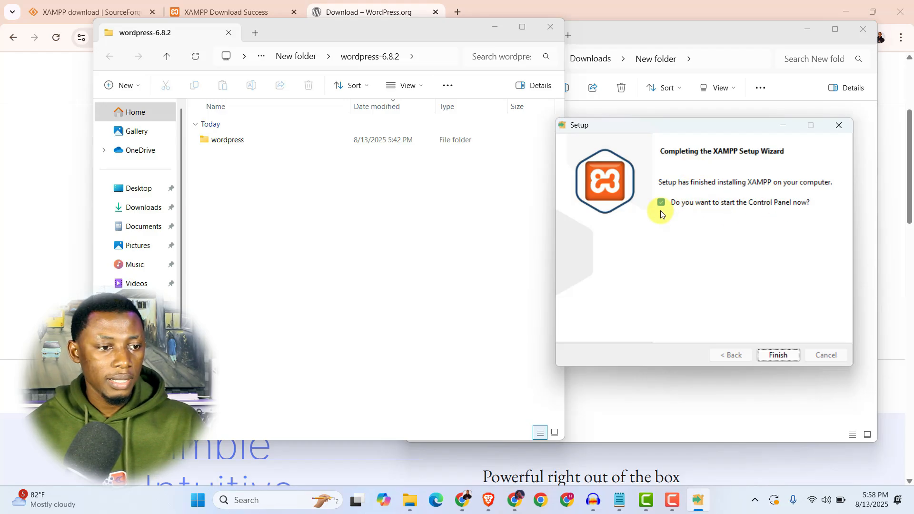
pyautogui.click(775, 357)
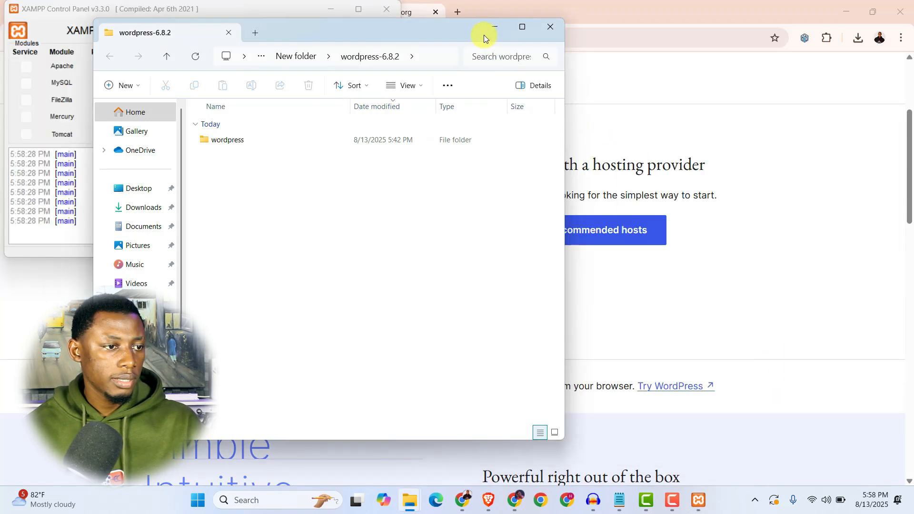
pyautogui.moveTo(483, 35); pyautogui.dragTo(489, 27)
pyautogui.click(490, 29)
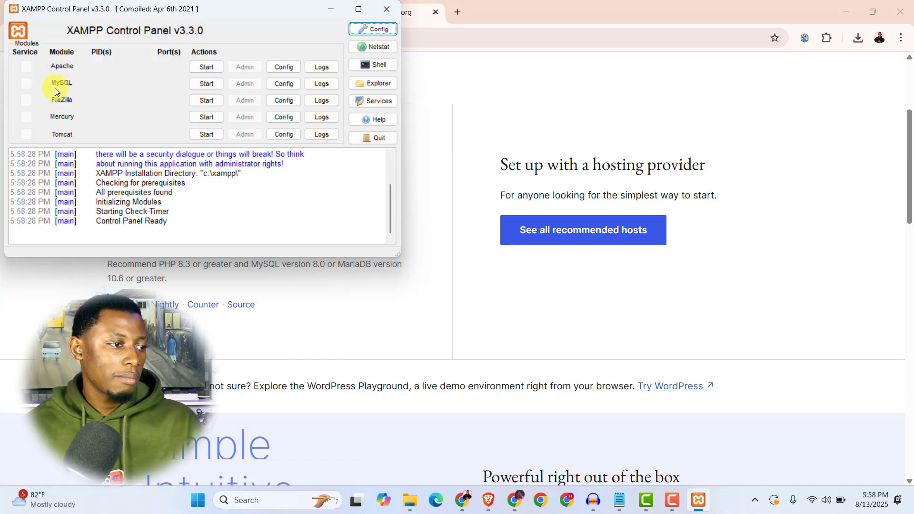
# - Start Apache and MySQL in the XAMPP Control Panel, answering the Windows firewall prompt
pyautogui.click(212, 67)
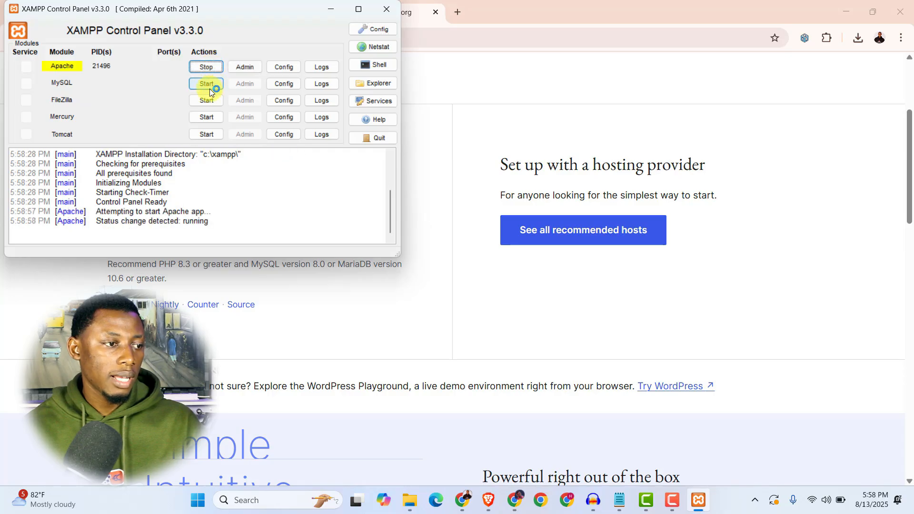
pyautogui.click(205, 85)
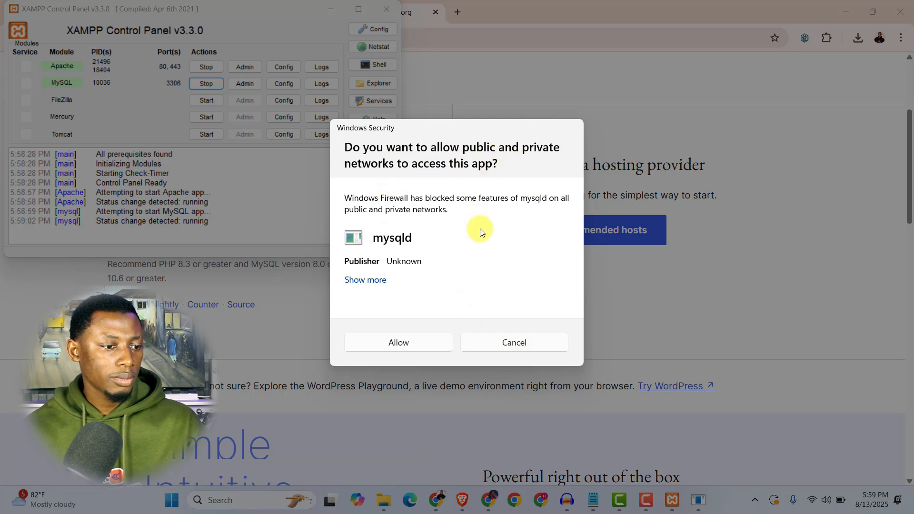
pyautogui.click(506, 342)
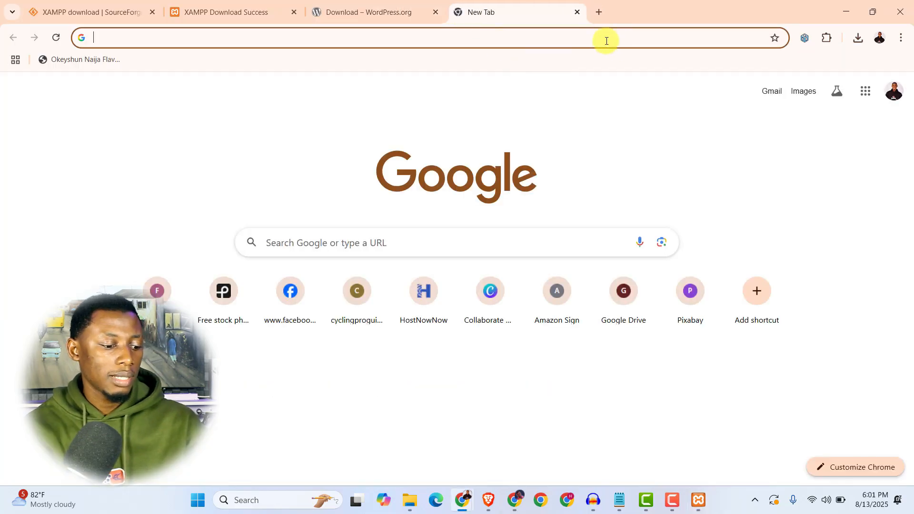
pyautogui.write('http://localhost/phpmyadmin/')
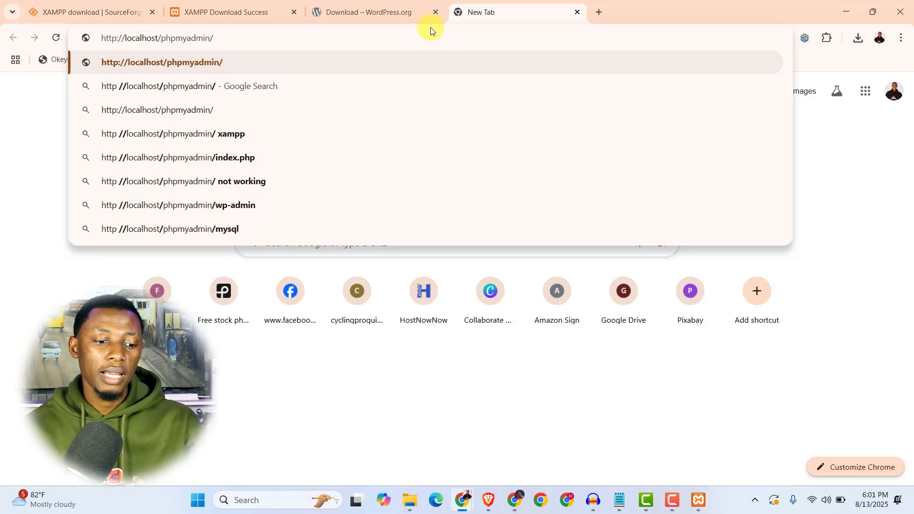
pyautogui.press('Return')
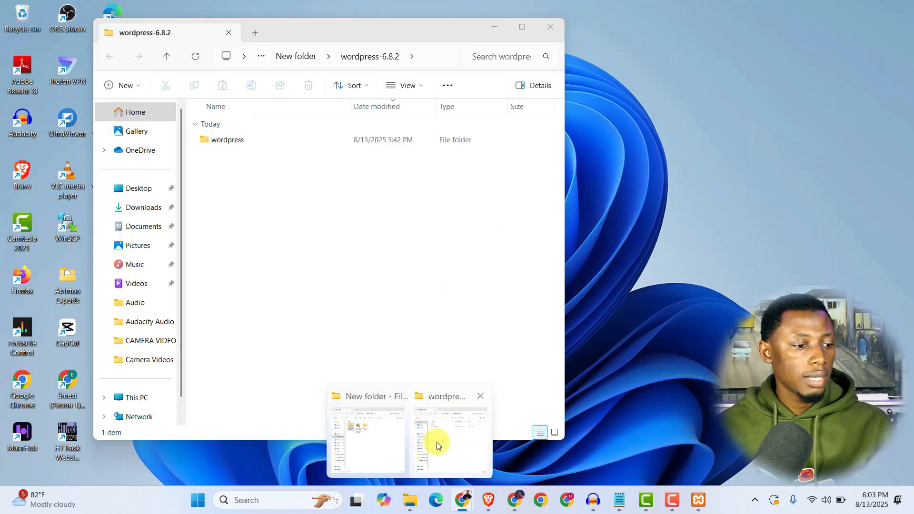
# - Inspect the extracted wordpress folder's files, then copy the wordpress folder
pyautogui.click(438, 446)
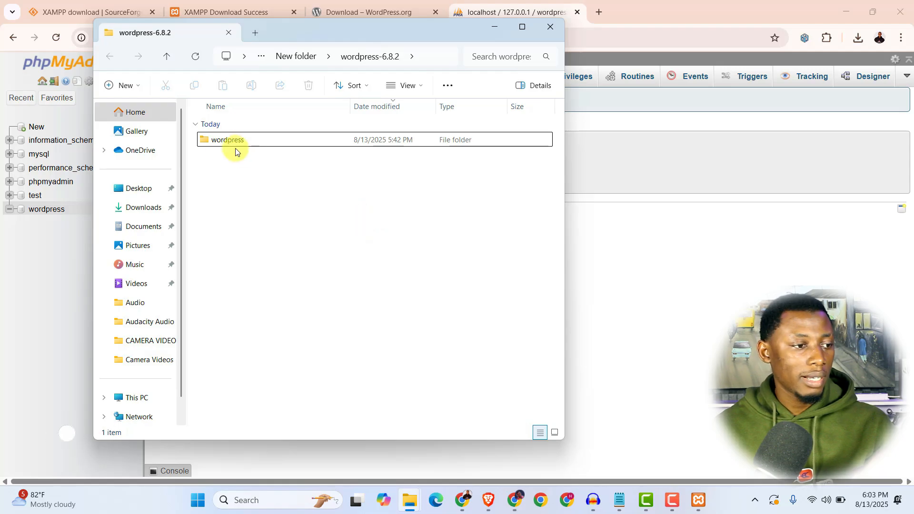
pyautogui.click(206, 140)
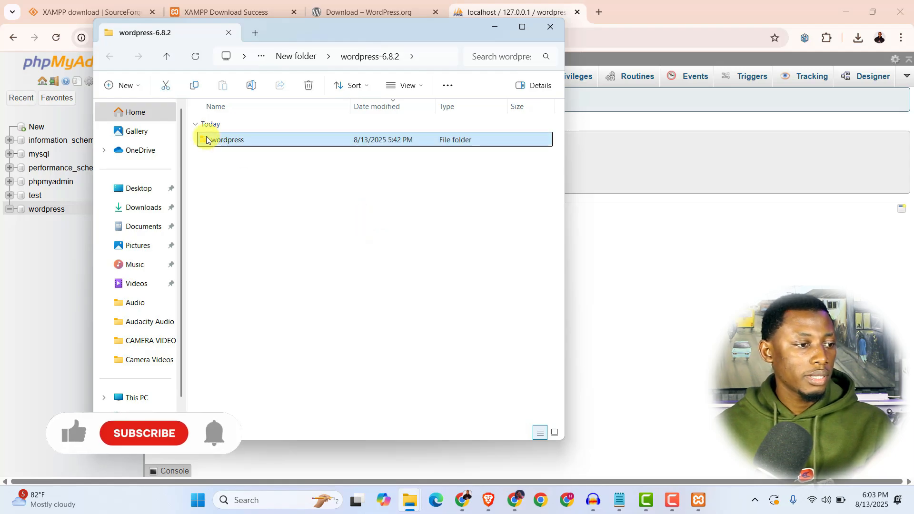
pyautogui.doubleClick(206, 140)
pyautogui.scroll(-1, 235, 156)
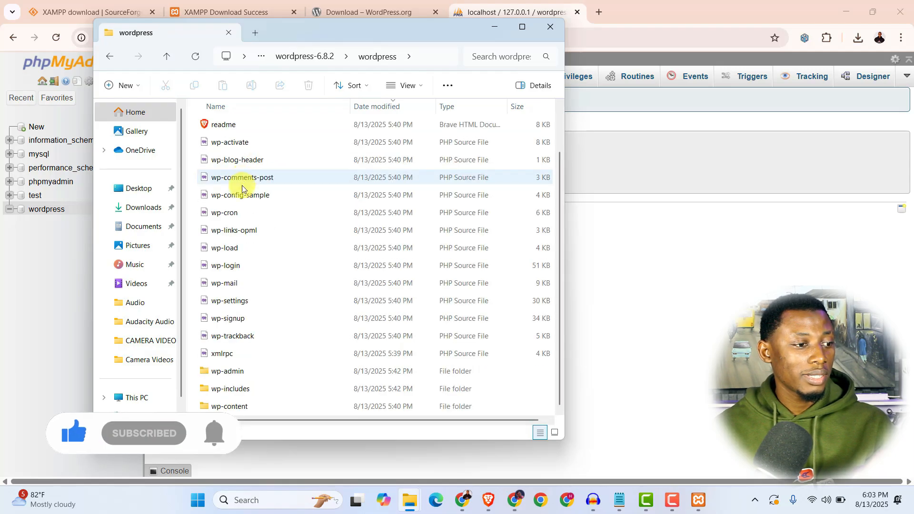
pyautogui.scroll(1, 279, 365)
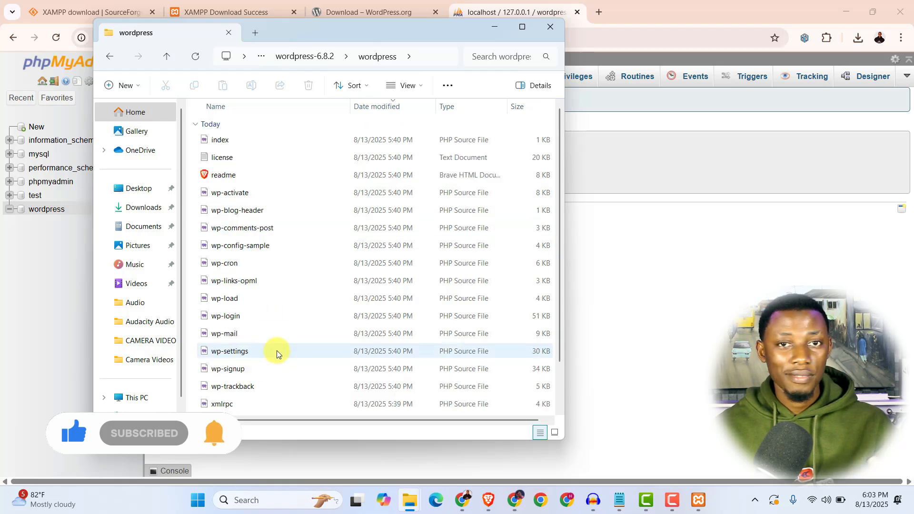
pyautogui.click(170, 55)
pyautogui.click(266, 141)
pyautogui.click(284, 146)
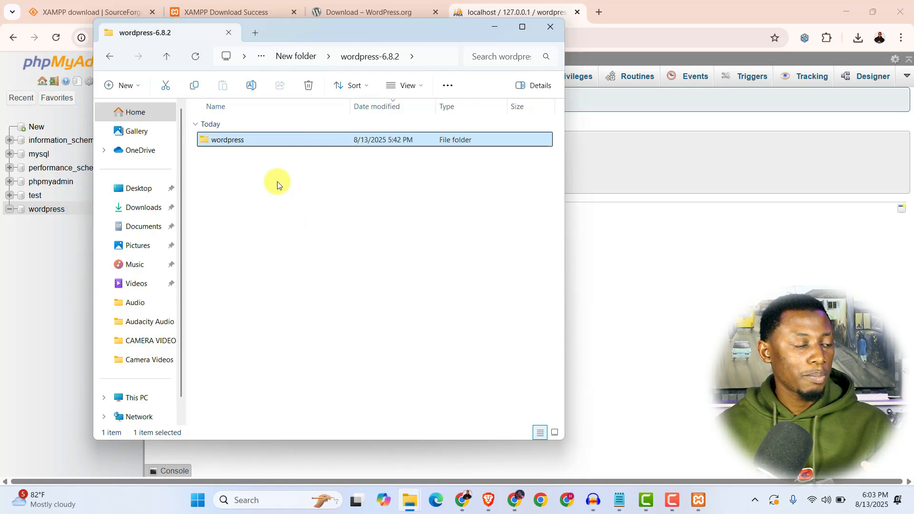
pyautogui.rightClick(283, 141)
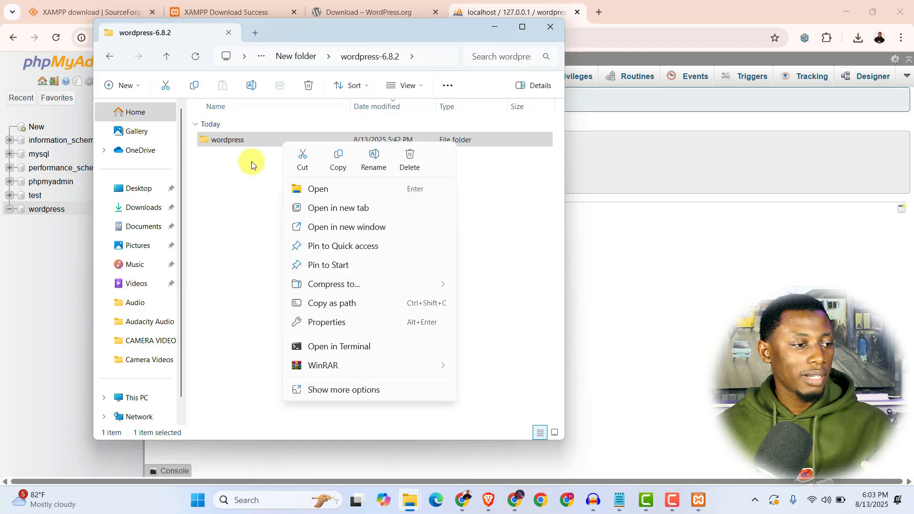
pyautogui.click(337, 162)
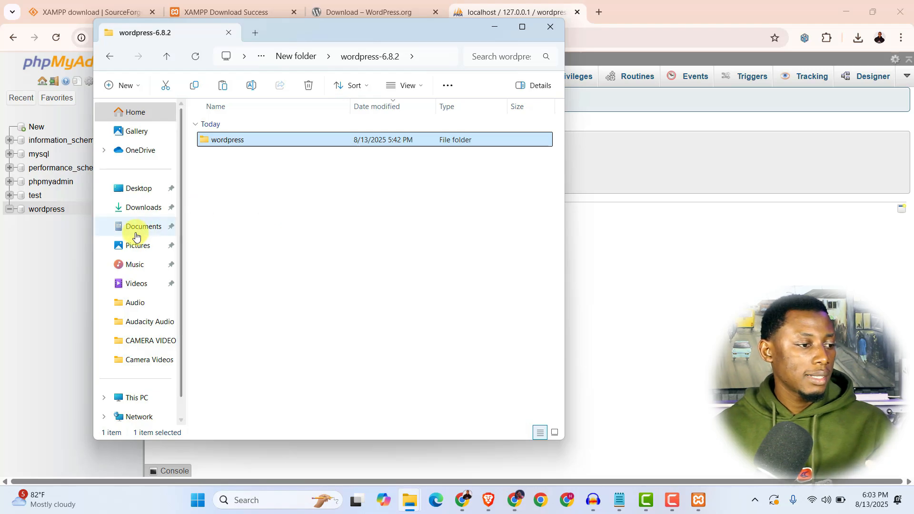
# - Navigate through This PC and Local Disk (C:) to the C:\xampp folder
pyautogui.scroll(-1, 143, 210)
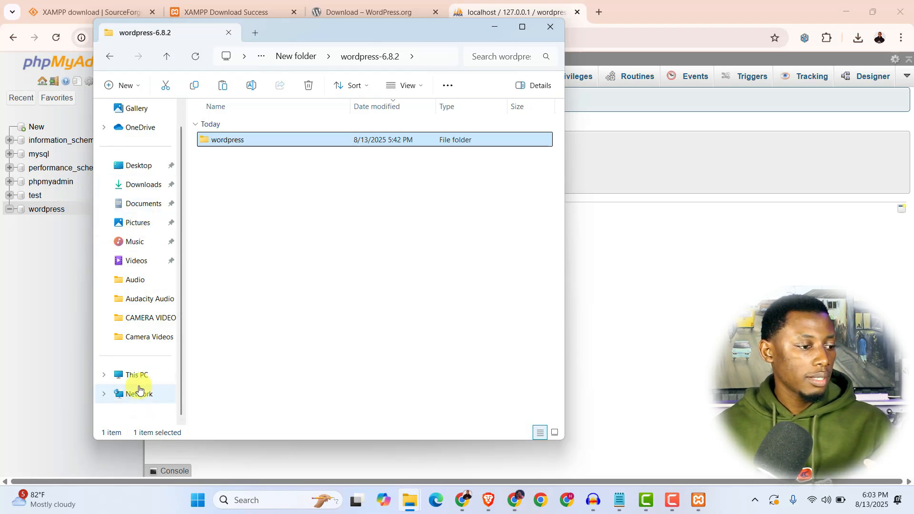
pyautogui.click(136, 381)
pyautogui.click(262, 138)
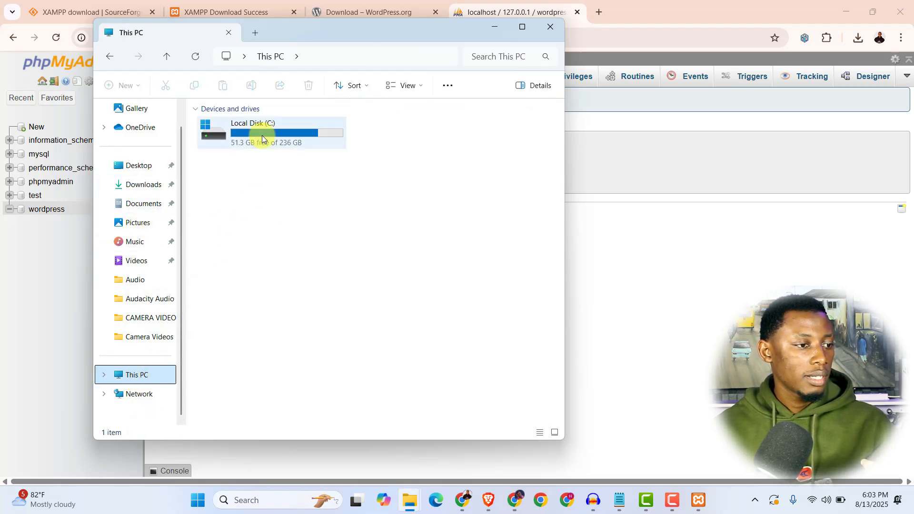
pyautogui.doubleClick(262, 136)
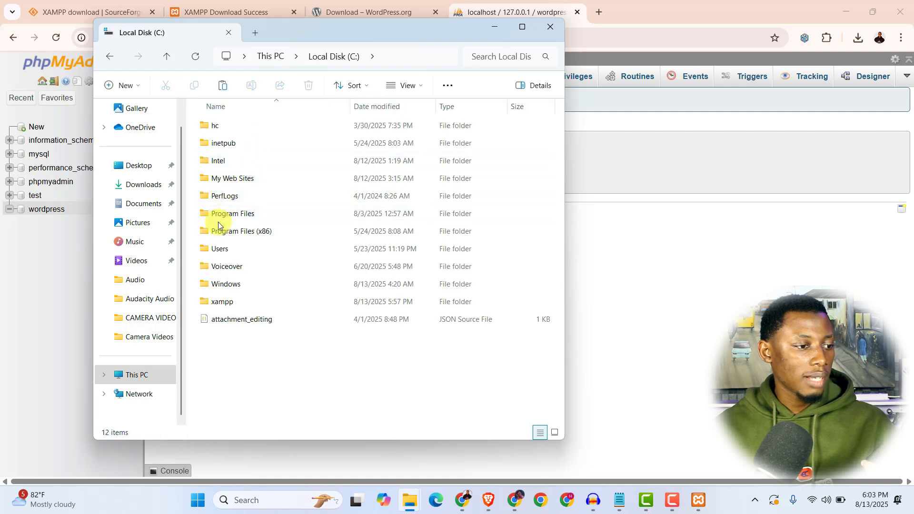
pyautogui.doubleClick(205, 301)
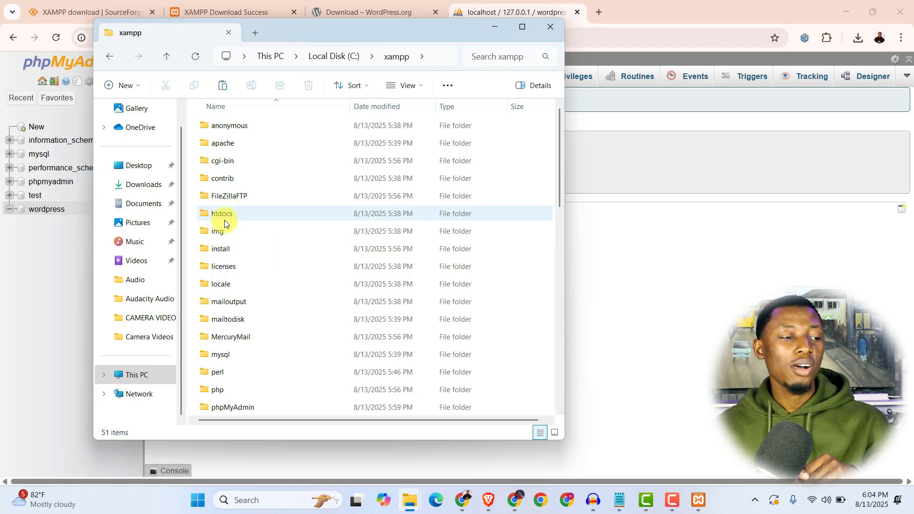
pyautogui.moveTo(224, 220)
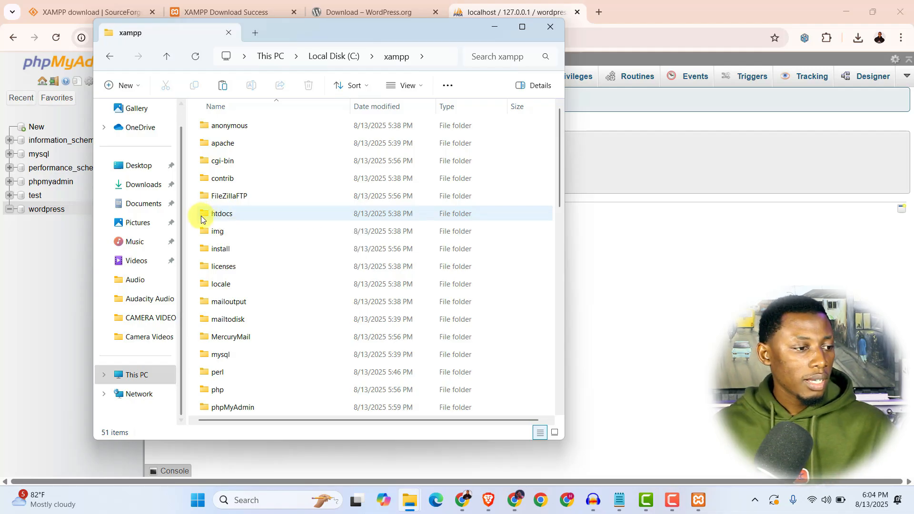
# - Paste the wordpress folder into the htdocs folder
pyautogui.doubleClick(204, 213)
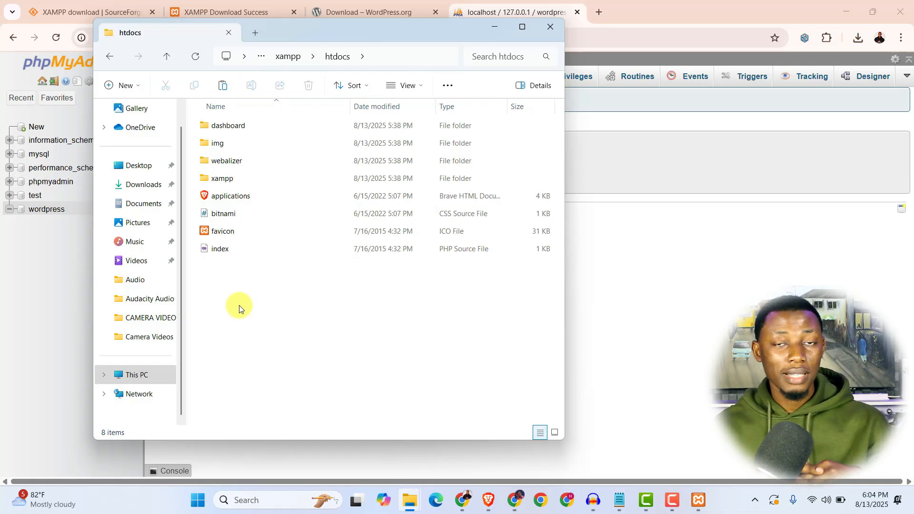
pyautogui.click(226, 85)
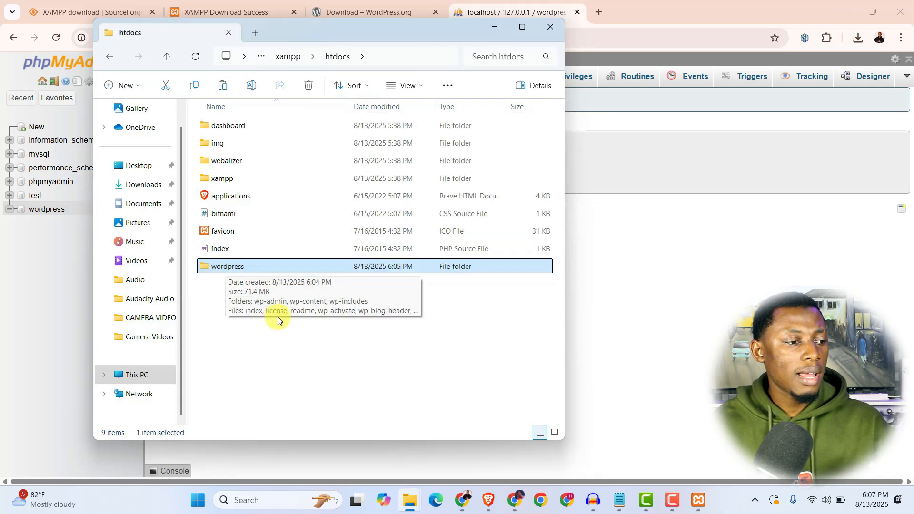
pyautogui.click(259, 369)
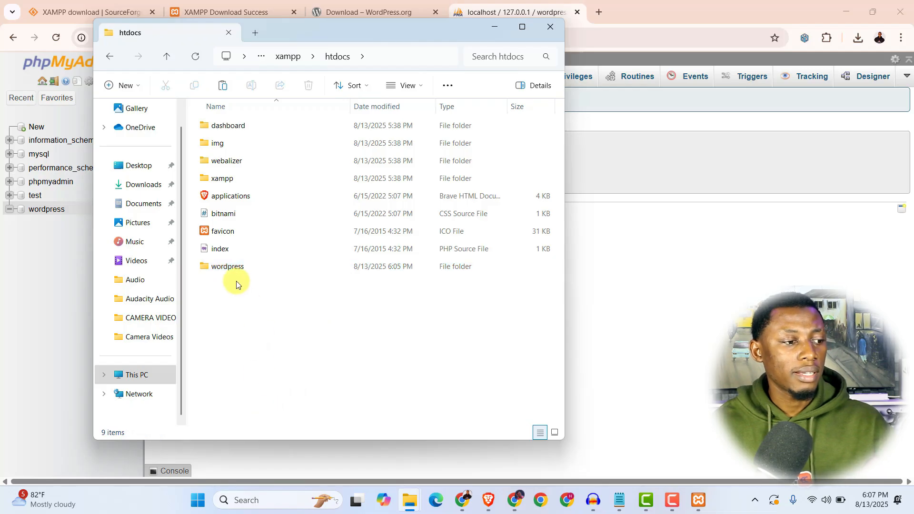
# - Rename the wordpress folder to iwebbtech and minimize File Explorer
pyautogui.click(266, 269)
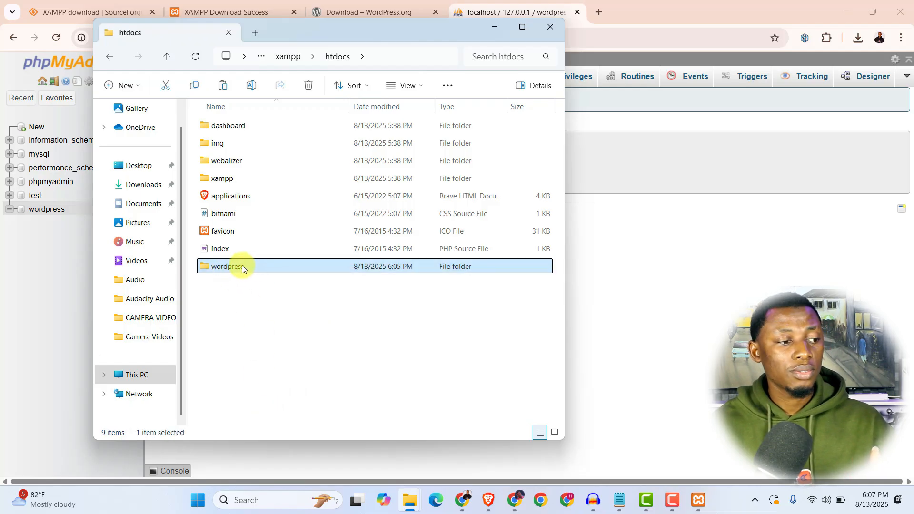
pyautogui.moveTo(246, 266)
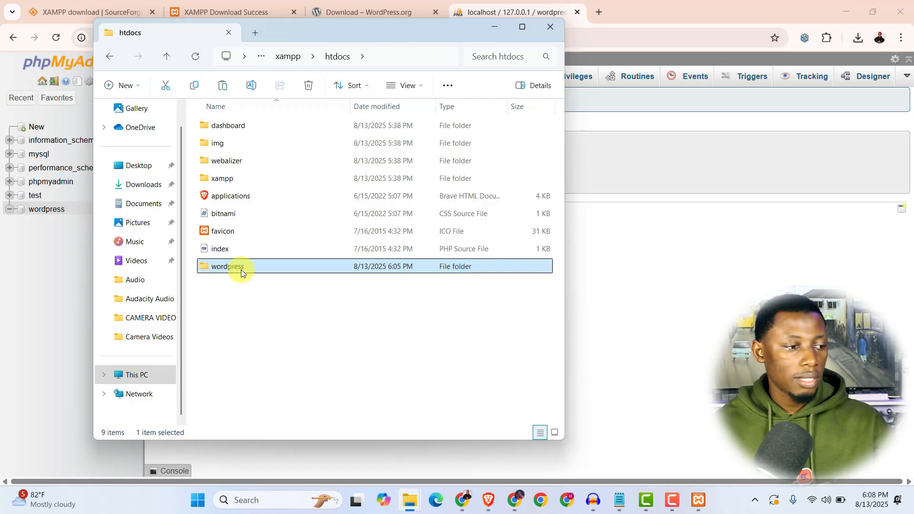
pyautogui.rightClick(240, 270)
pyautogui.click(237, 288)
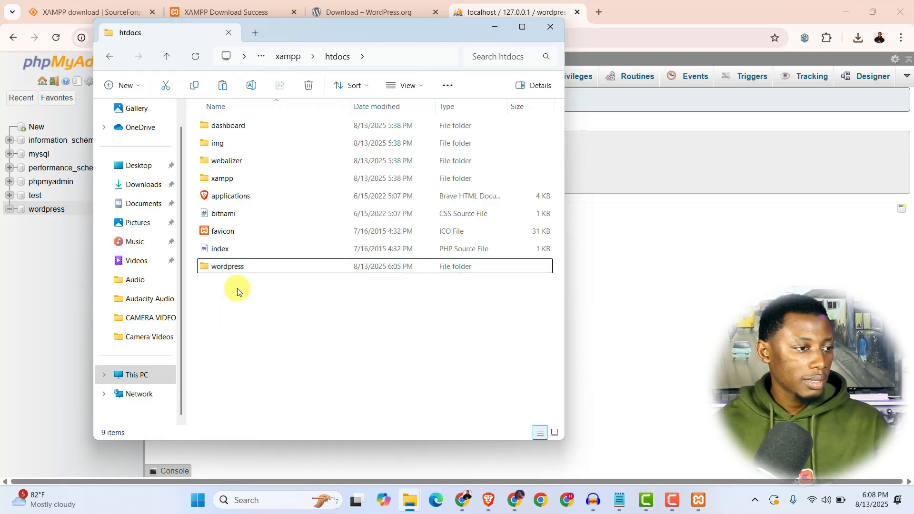
pyautogui.click(230, 265)
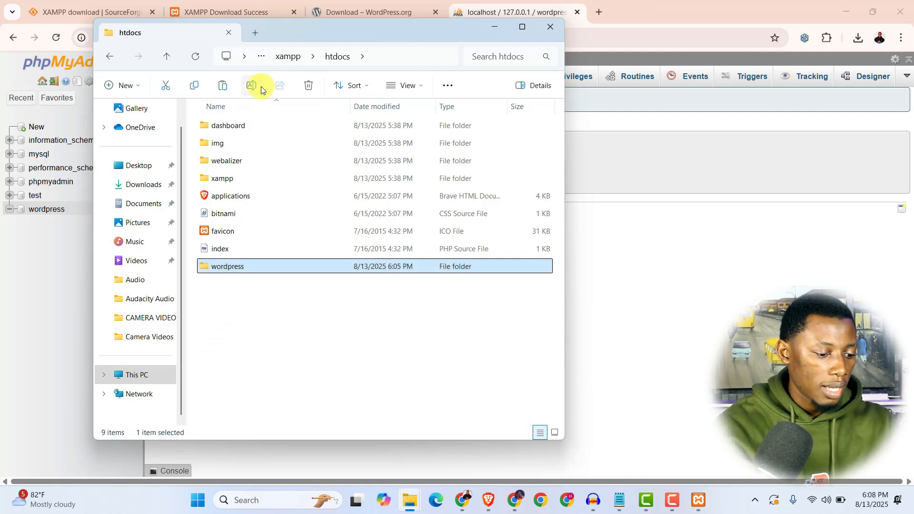
pyautogui.click(252, 86)
pyautogui.write('iwebbtech')
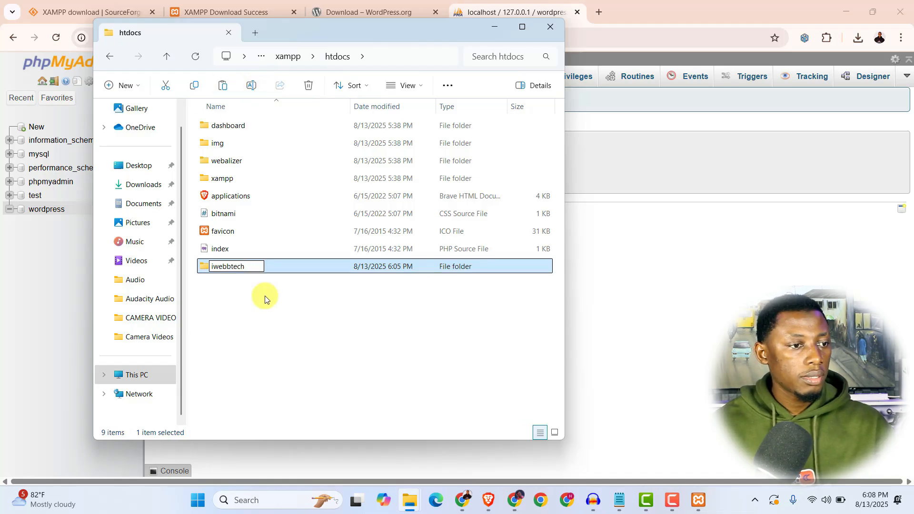
pyautogui.press('Return')
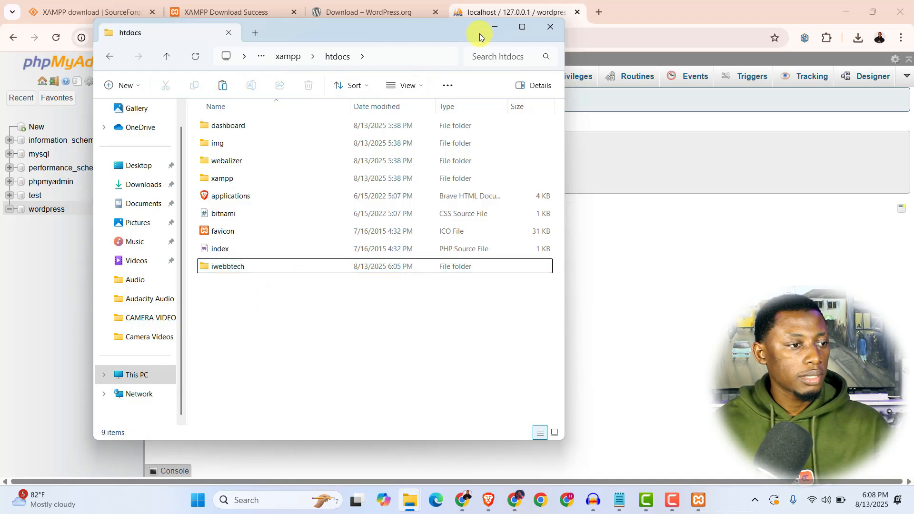
pyautogui.click(494, 27)
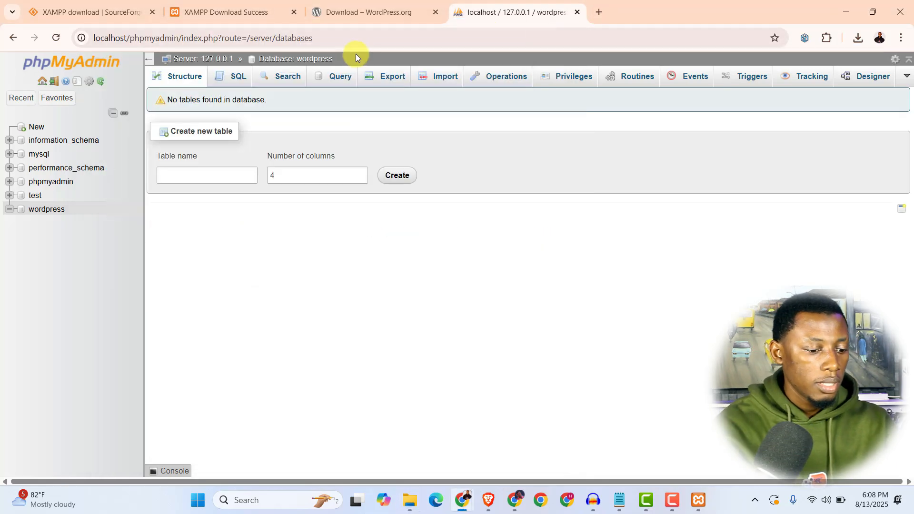
# - Load localhost/iwebbtech in a new tab and continue the WordPress setup in English
pyautogui.click(599, 14)
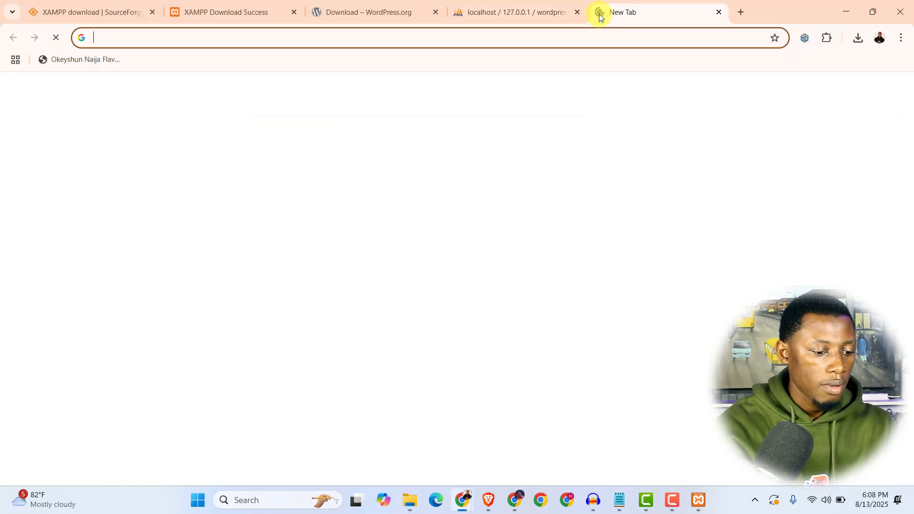
pyautogui.write('localhost')
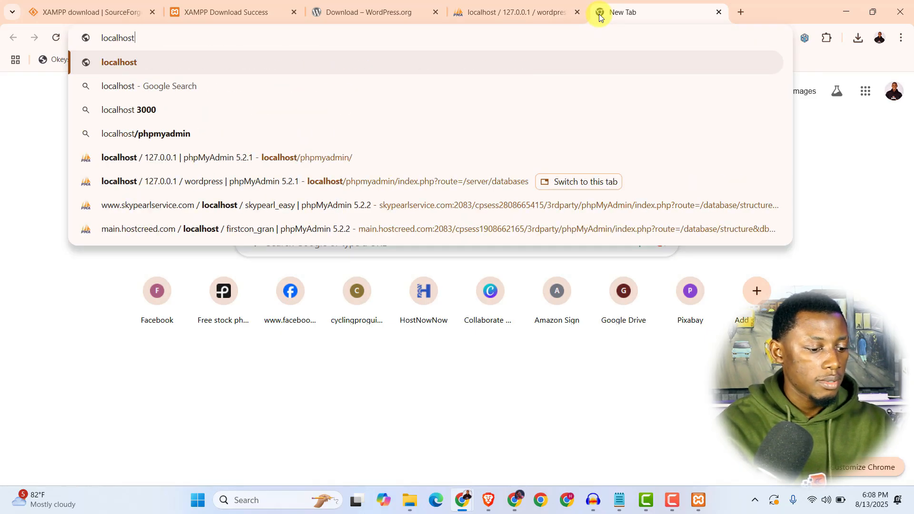
pyautogui.write('/iw')
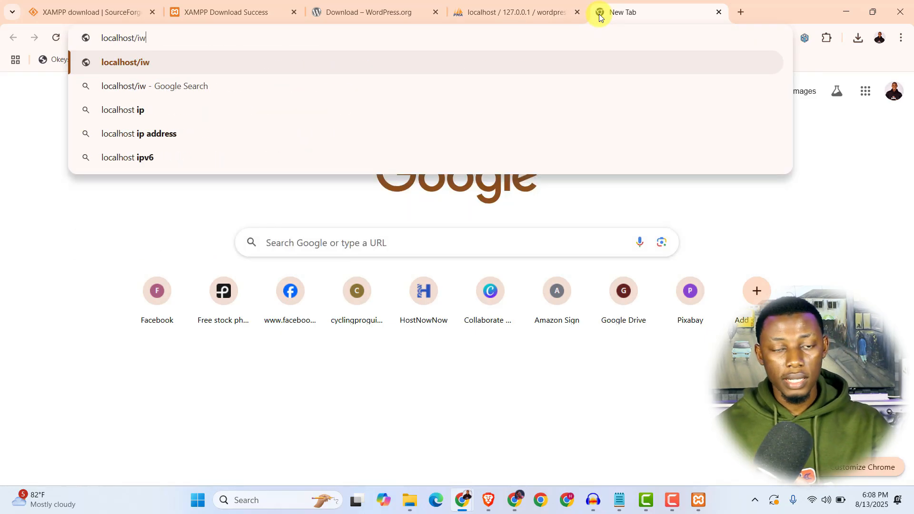
pyautogui.write('ebbtech')
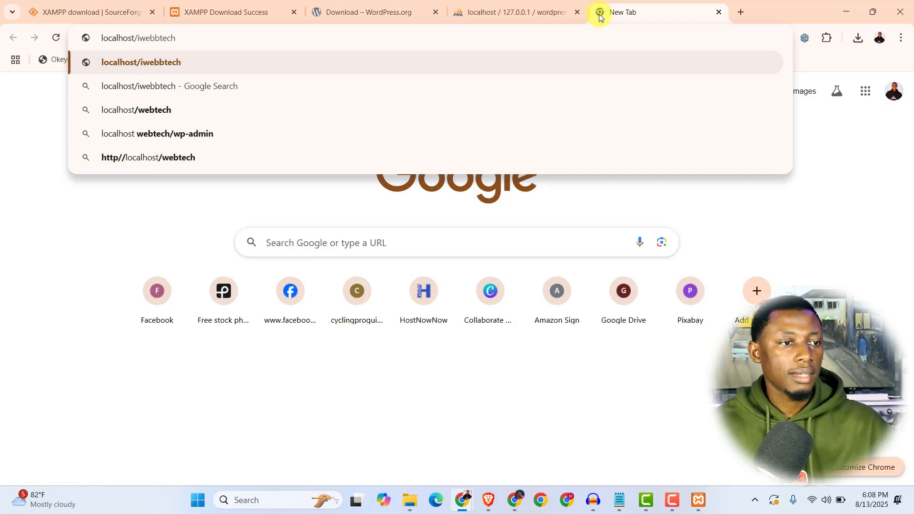
pyautogui.press('Return')
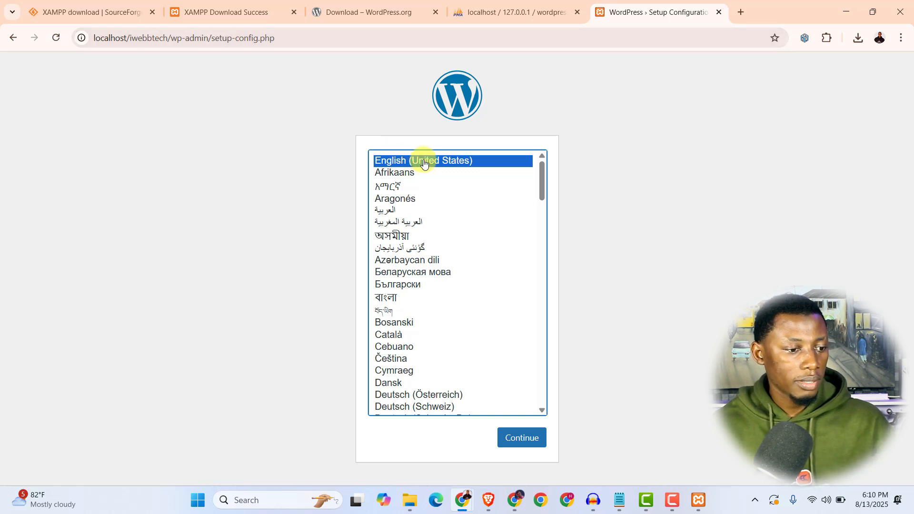
pyautogui.click(521, 437)
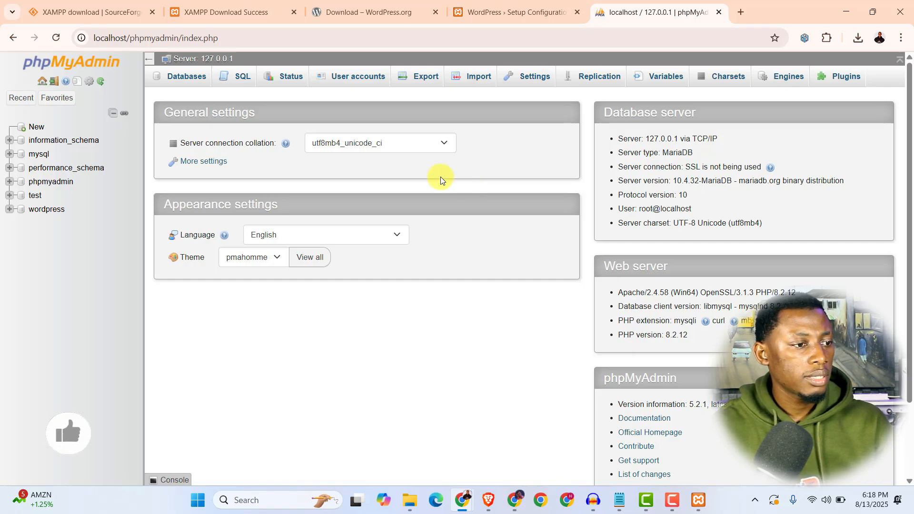
# - Start a new phpMyAdmin user account with user name iwebbtech and host localhost
pyautogui.click(357, 77)
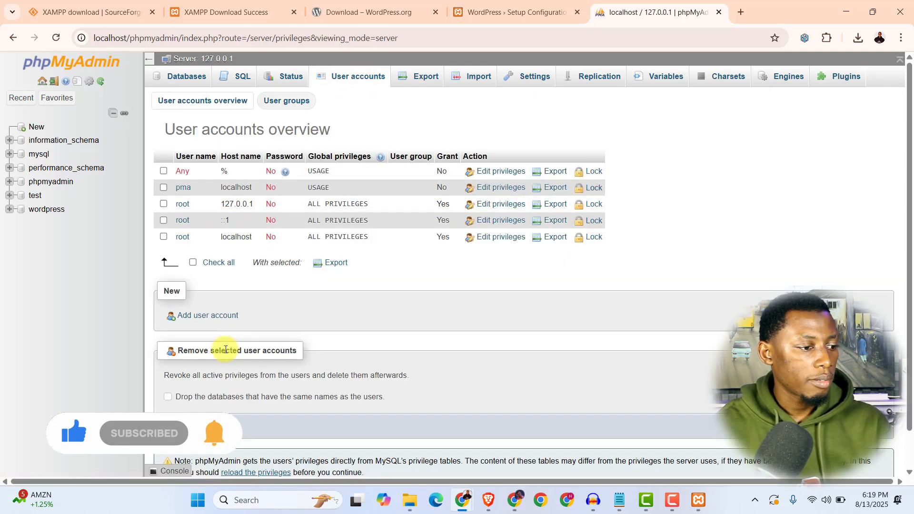
pyautogui.click(200, 317)
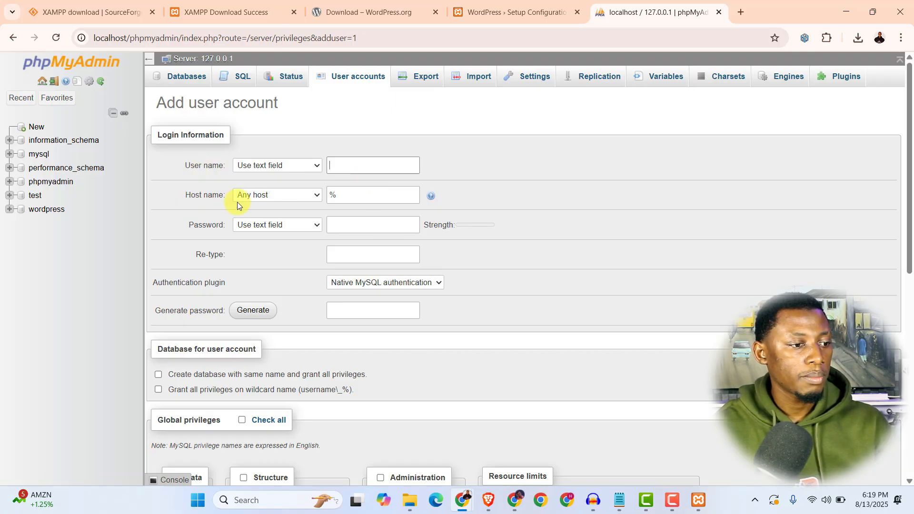
pyautogui.click(352, 165)
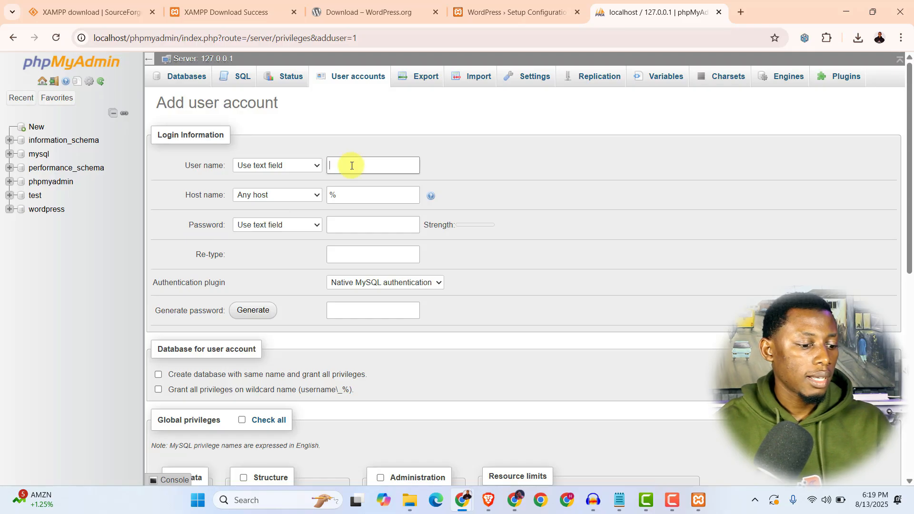
pyautogui.write('iwebbtech')
pyautogui.doubleClick(334, 192)
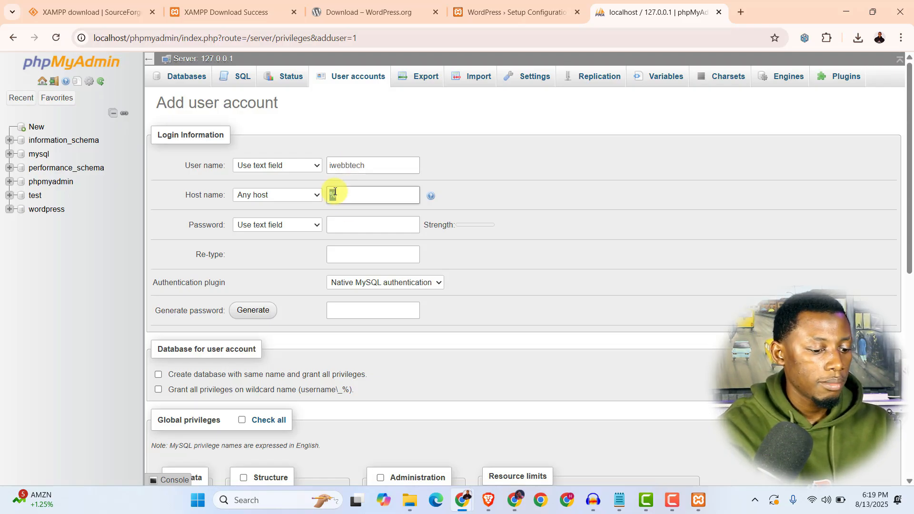
pyautogui.write('localhost')
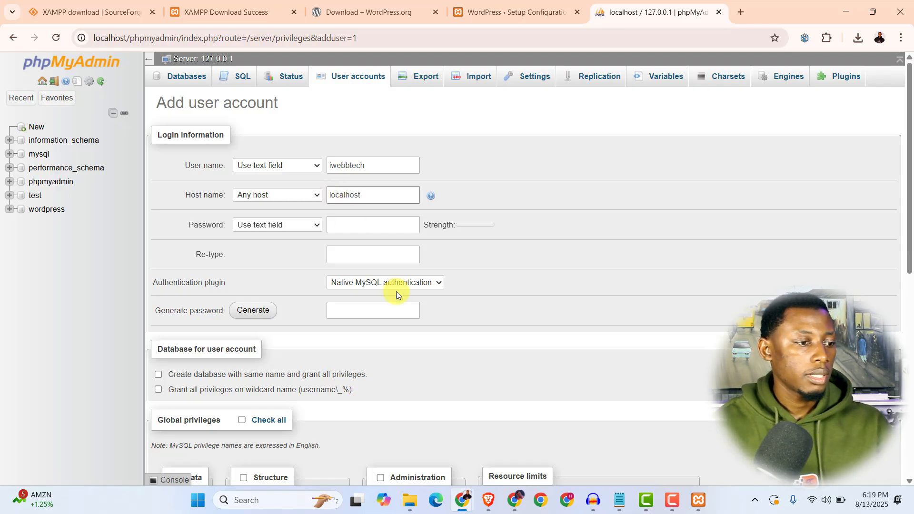
# - Enter the account password in both the Password and Re-type fields
pyautogui.click(343, 228)
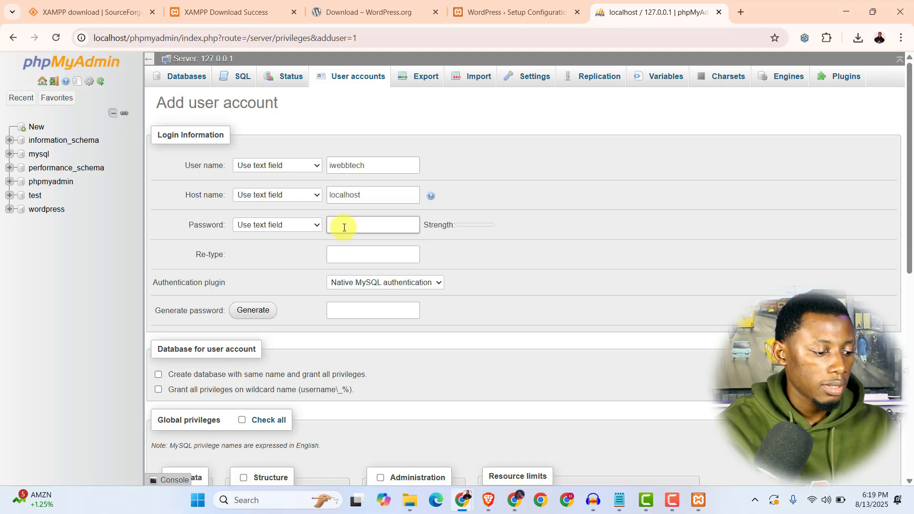
pyautogui.write('iwebbtech')
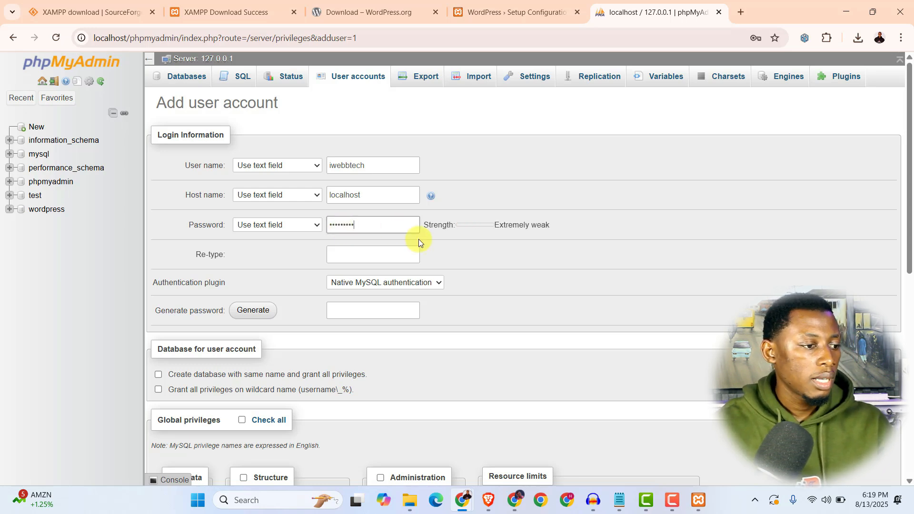
pyautogui.click(365, 252)
pyautogui.write('iwebbtech')
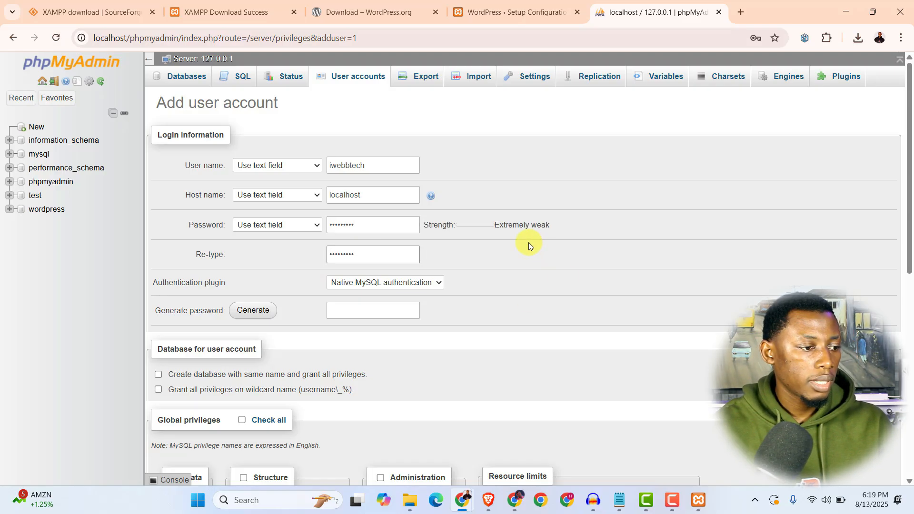
pyautogui.scroll(-3, 498, 267)
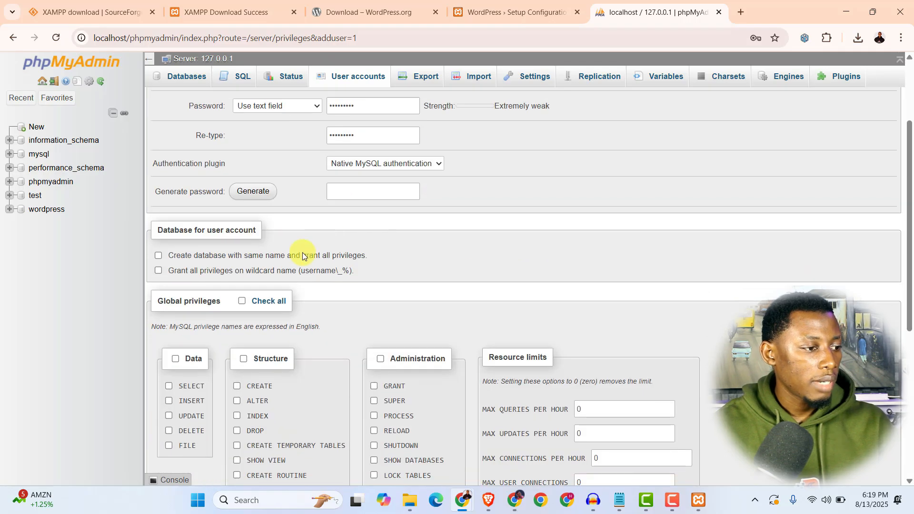
pyautogui.scroll(-2, 193, 254)
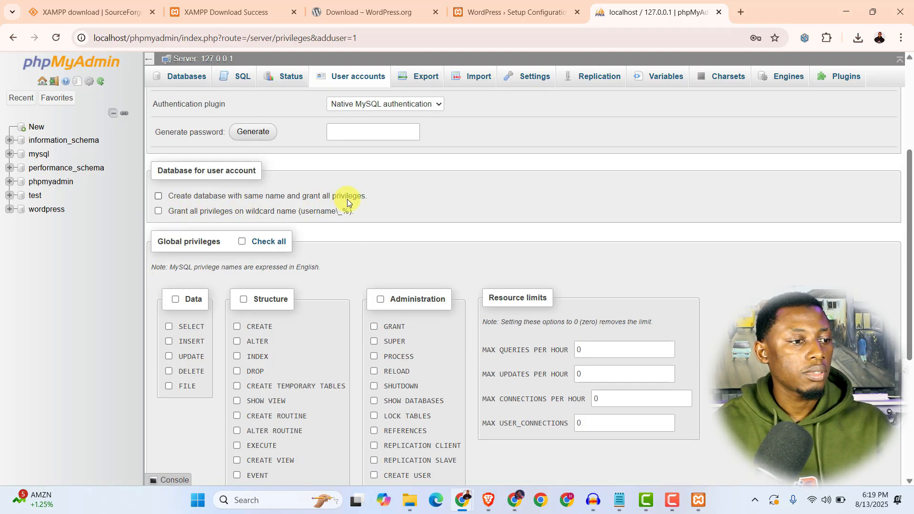
pyautogui.scroll(3, 387, 224)
pyautogui.scroll(2, 387, 223)
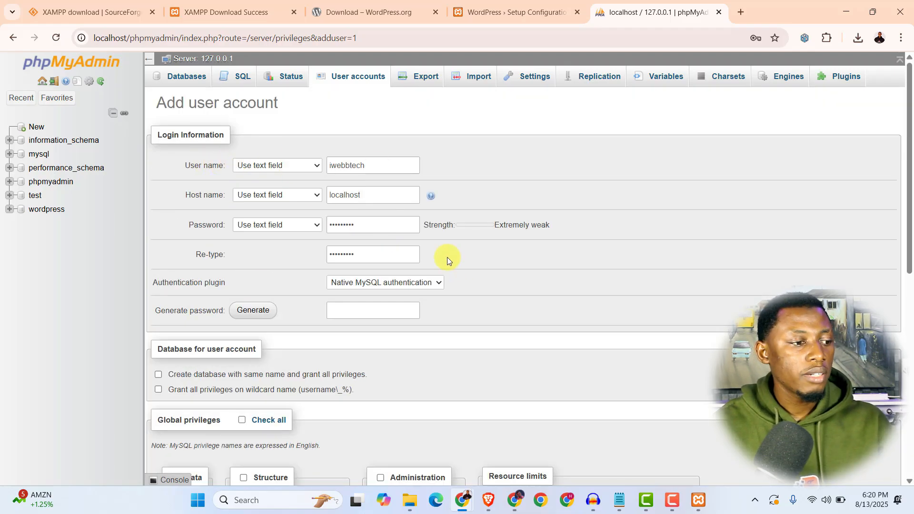
pyautogui.scroll(-3, 395, 281)
# - Create a same-named database, check all global privileges, and submit the iwebbtech user account
pyautogui.click(158, 256)
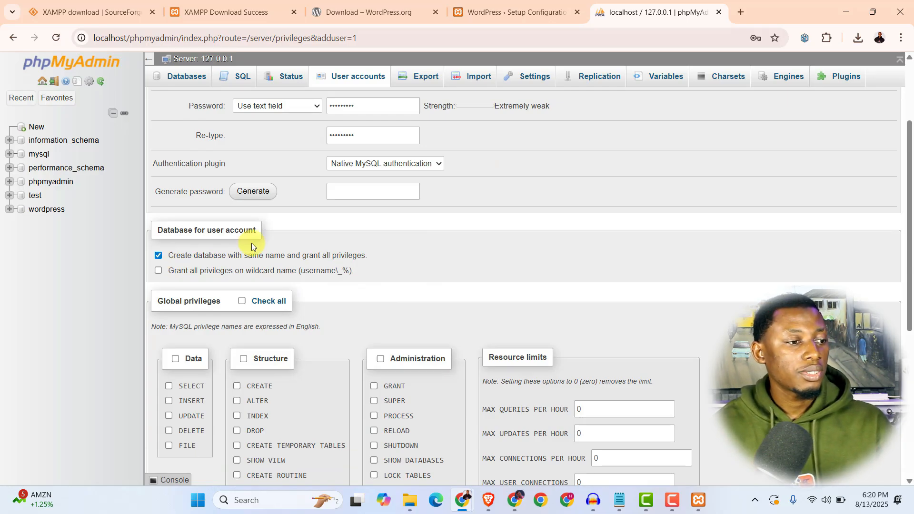
pyautogui.scroll(2, 312, 211)
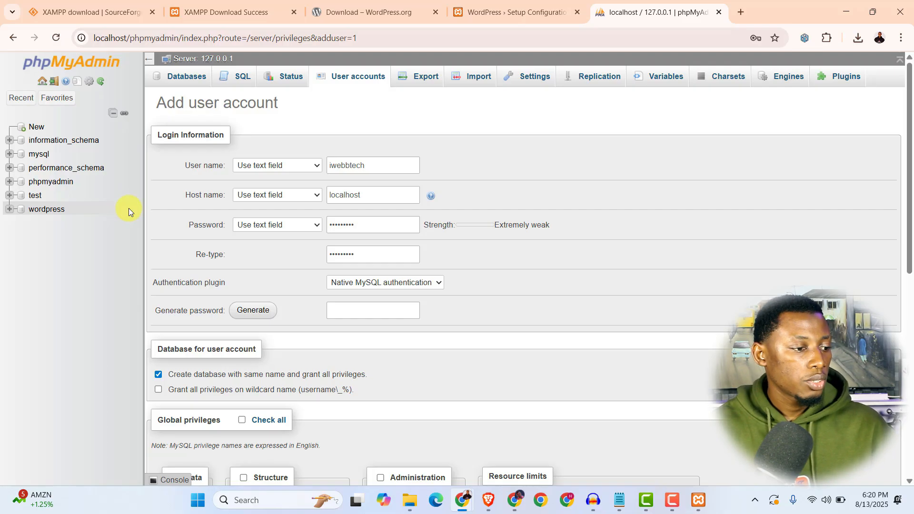
pyautogui.scroll(-1, 180, 267)
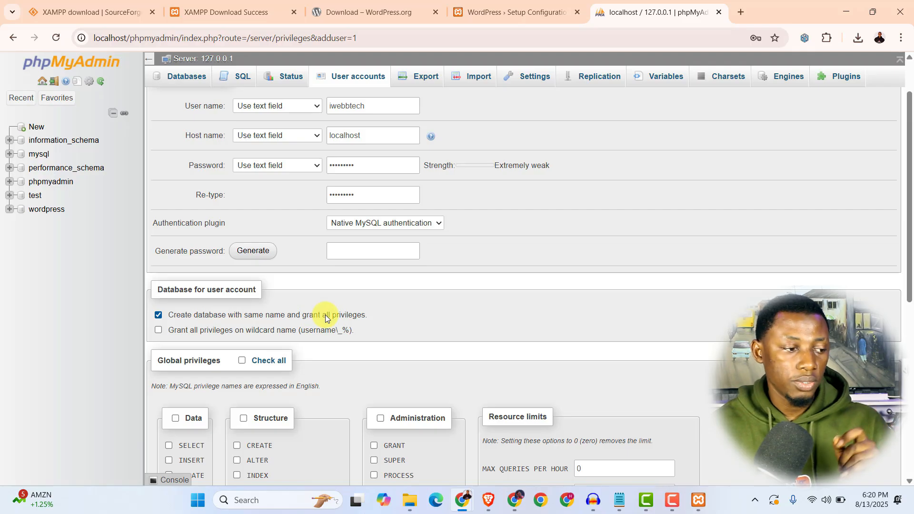
pyautogui.scroll(-4, 350, 176)
pyautogui.scroll(2, 349, 176)
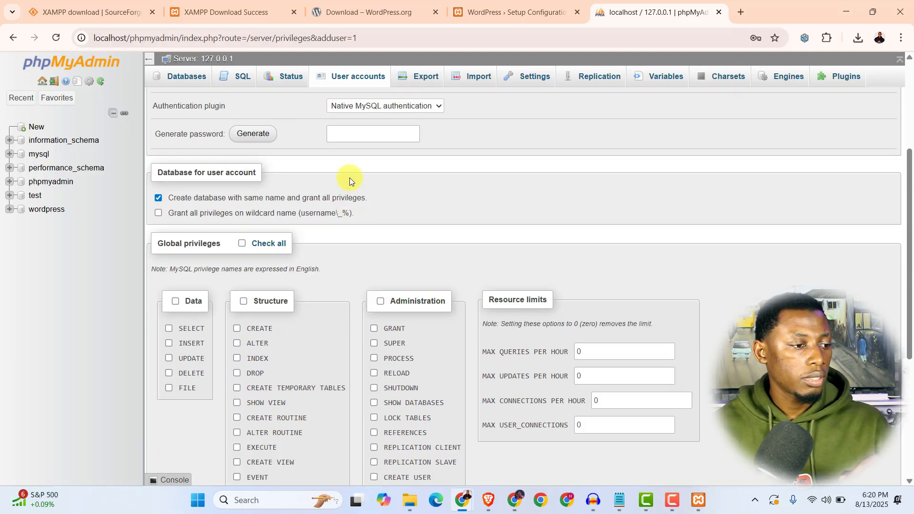
pyautogui.scroll(-1, 349, 182)
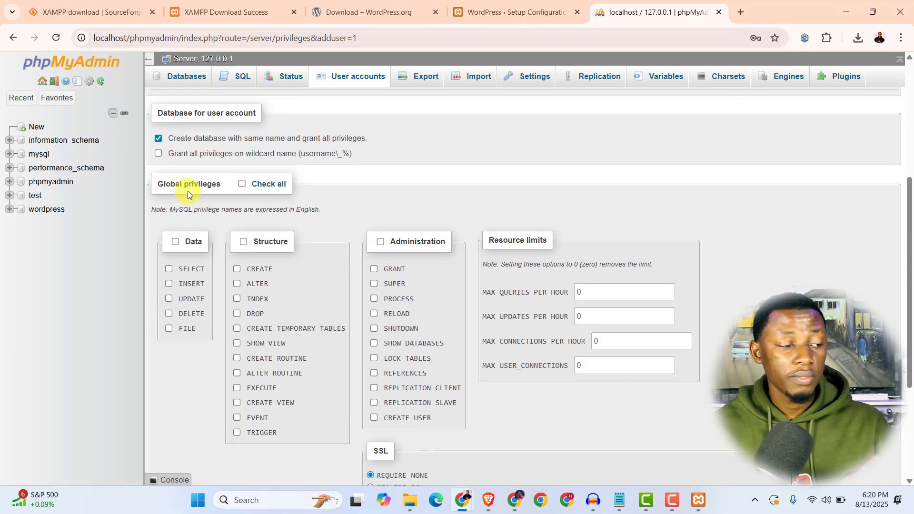
pyautogui.click(242, 185)
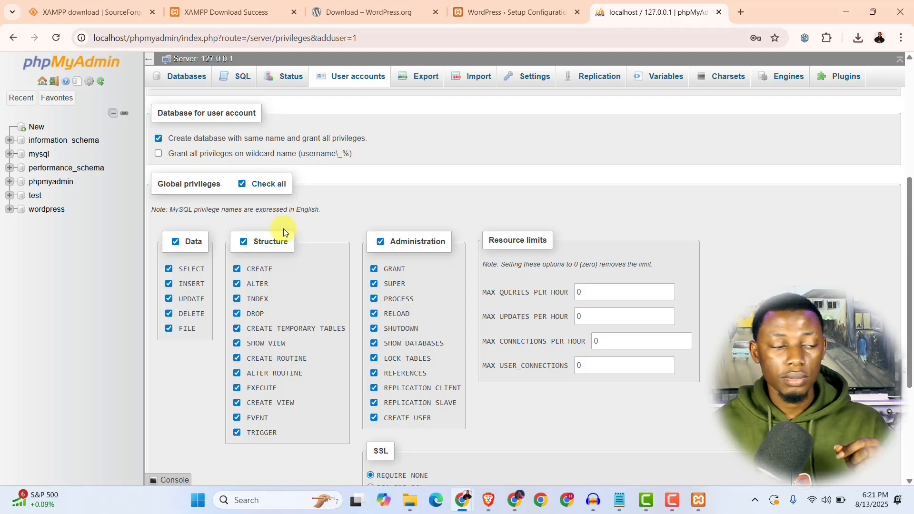
pyautogui.scroll(-3, 286, 236)
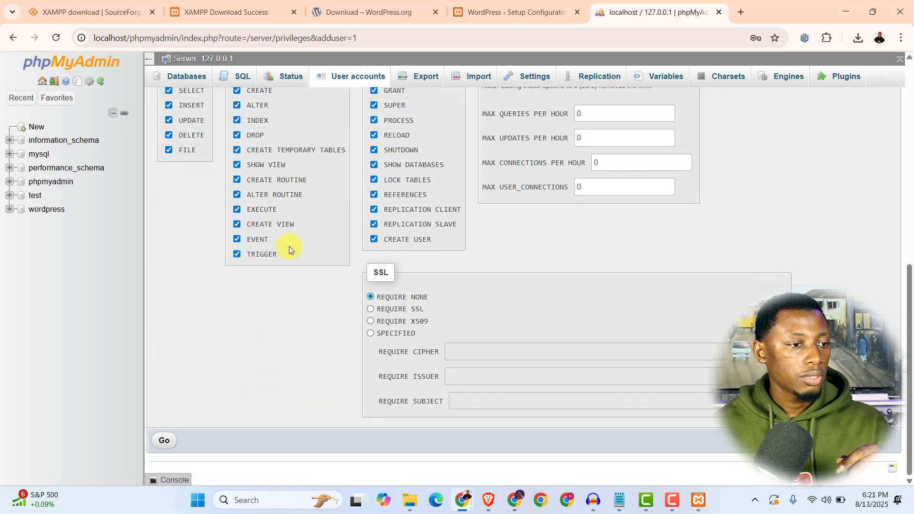
pyautogui.click(164, 443)
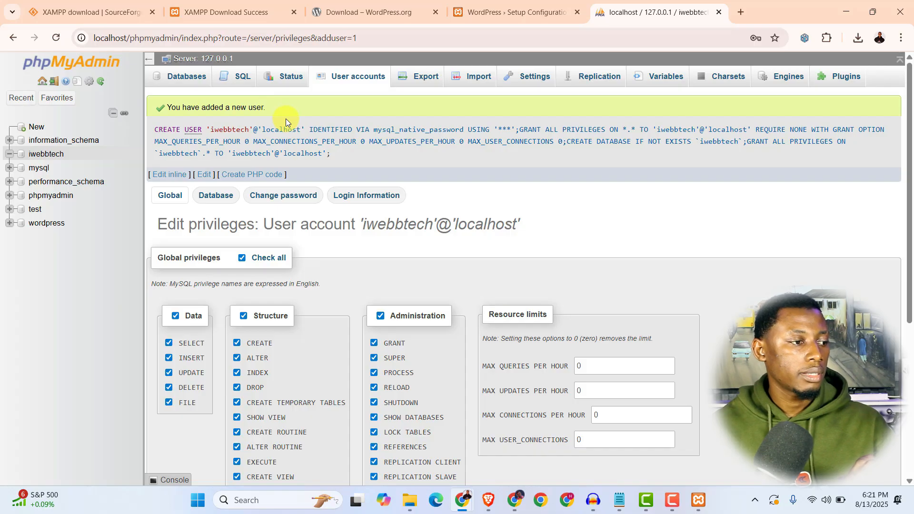
# - Confirm the iwebbtech database has no tables, then return to the WordPress setup tab
pyautogui.click(48, 156)
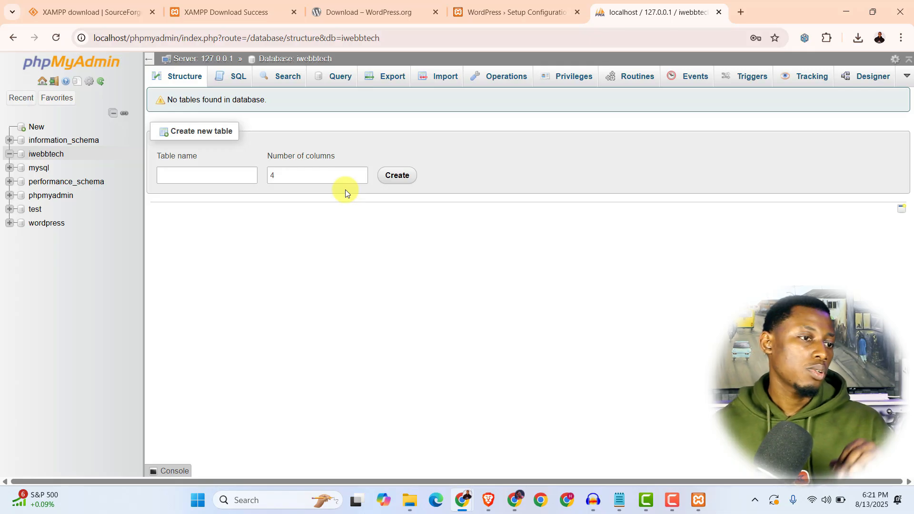
pyautogui.click(516, 12)
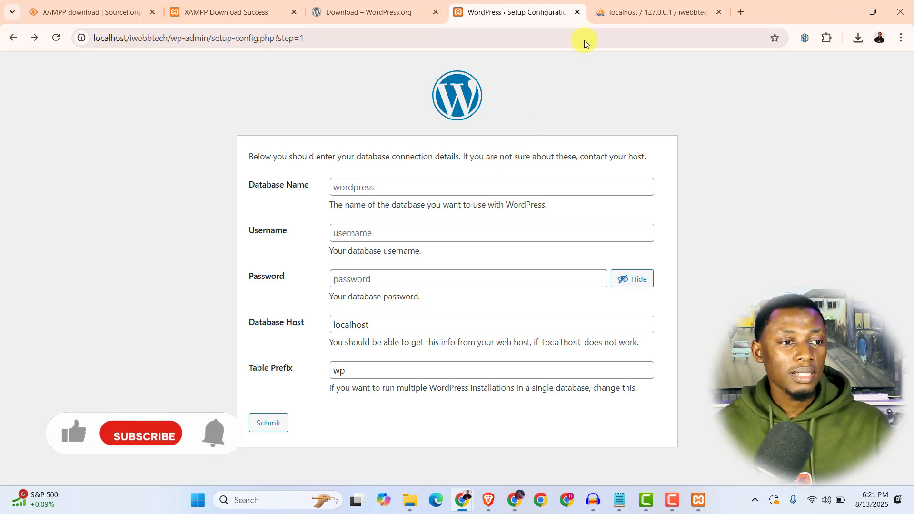
# - Enter iwebbtech as the Database Name in the WordPress connection form
pyautogui.click(649, 11)
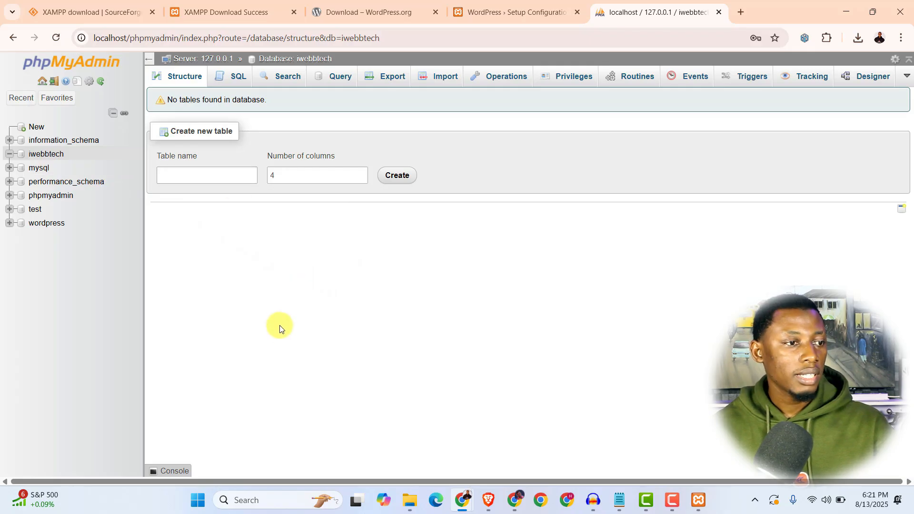
pyautogui.hotkey('ctrl', 'shift', 'Tab')
pyautogui.click(389, 181)
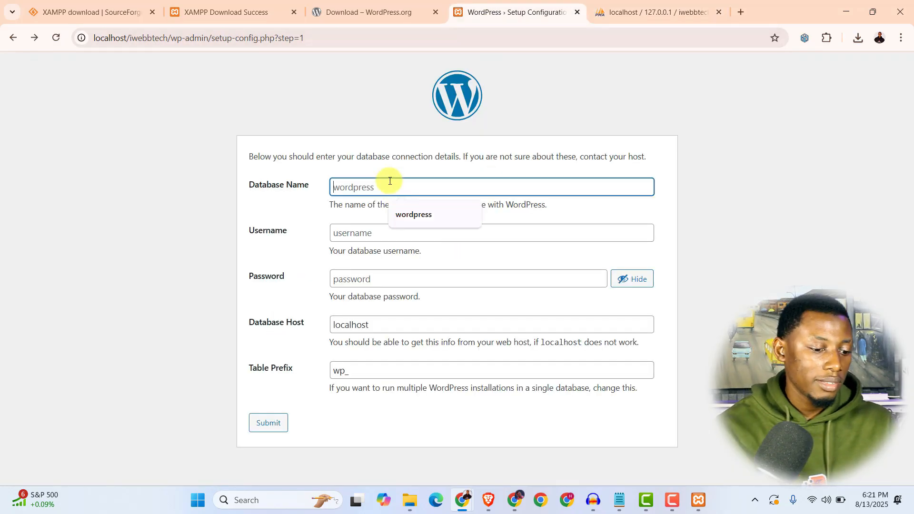
pyautogui.click(658, 14)
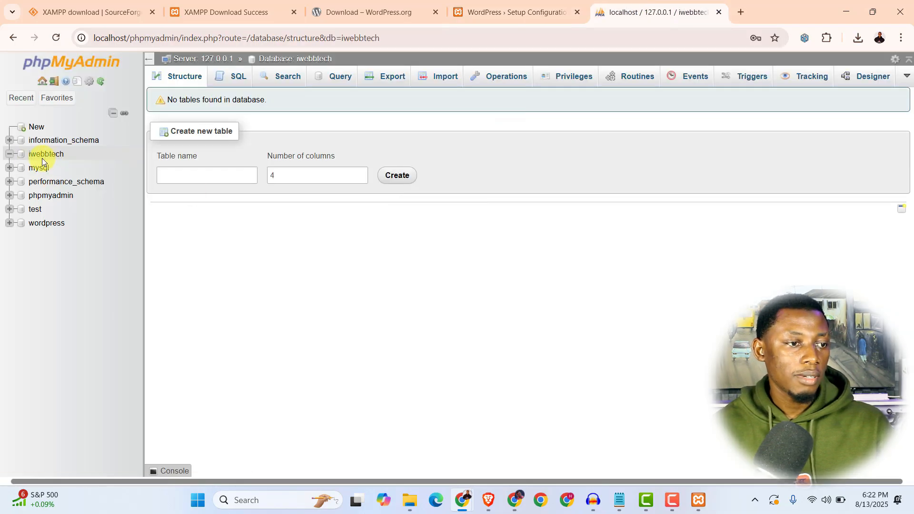
pyautogui.click(483, 14)
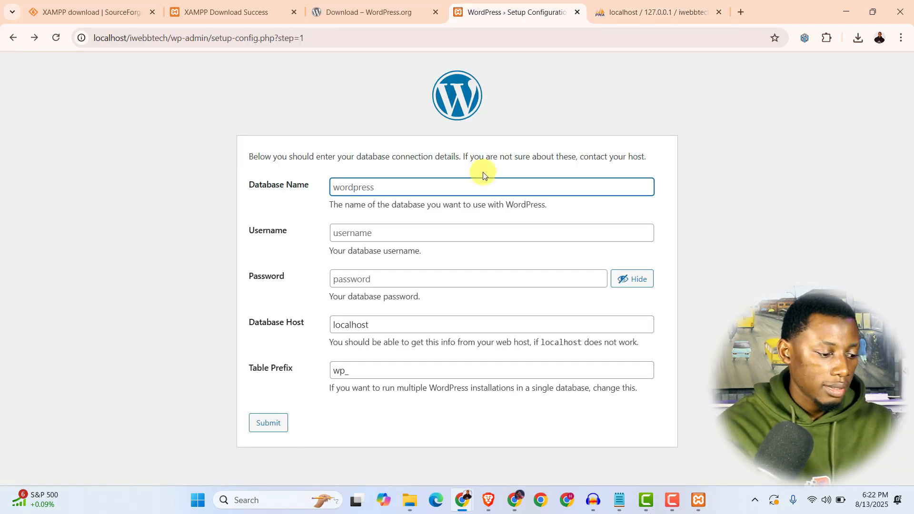
pyautogui.write('iwebbtech')
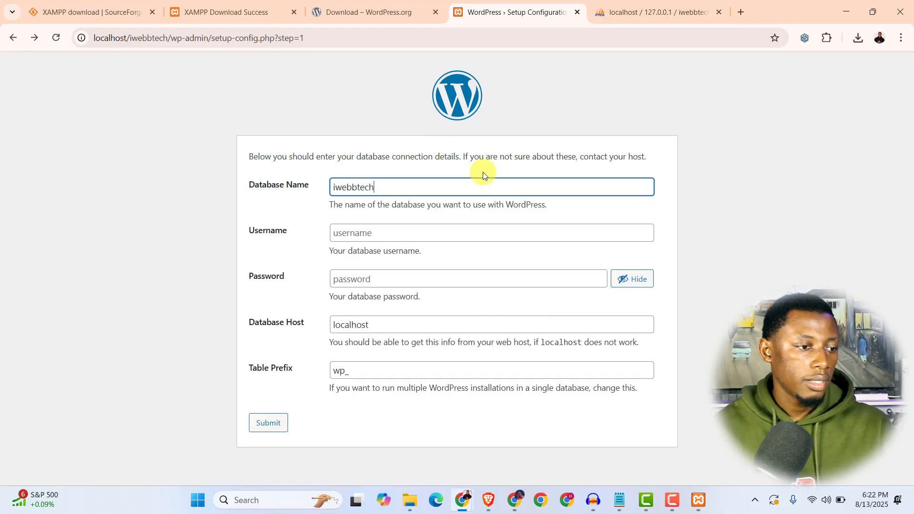
# - Enter database username iwebbtech and its password, keep host localhost, and submit
pyautogui.click(491, 230)
pyautogui.write('r')
pyautogui.write('web')
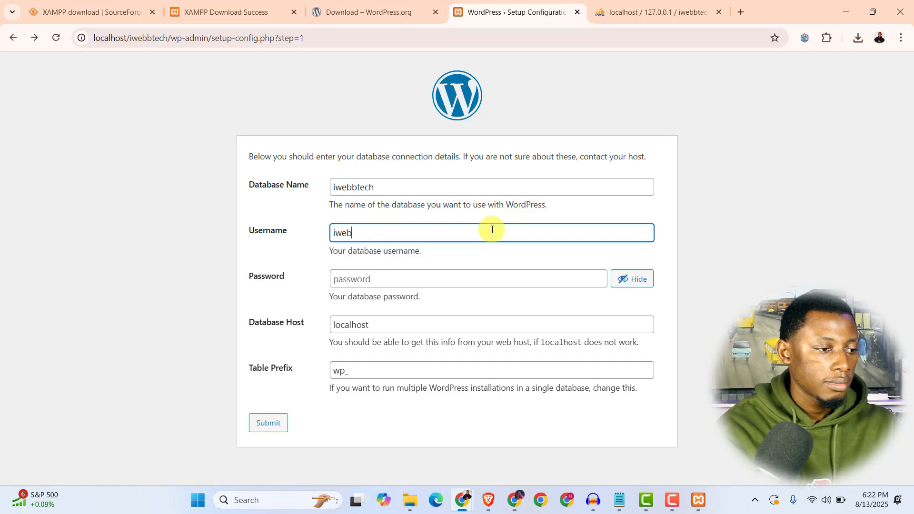
pyautogui.write('b')
pyautogui.press('BackSpace')
pyautogui.write('b')
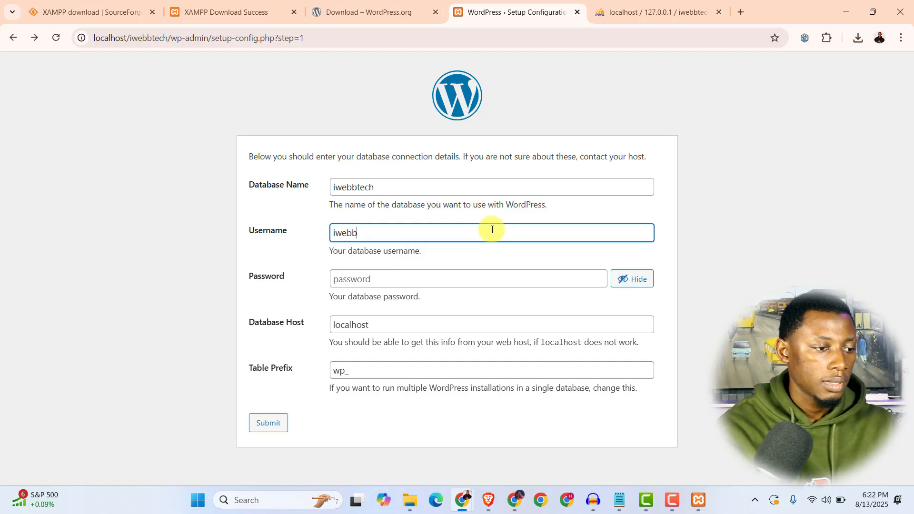
pyautogui.write('tech')
pyautogui.hotkey('ctrl', 'a')
pyautogui.click(495, 279)
pyautogui.write('iwebbte')
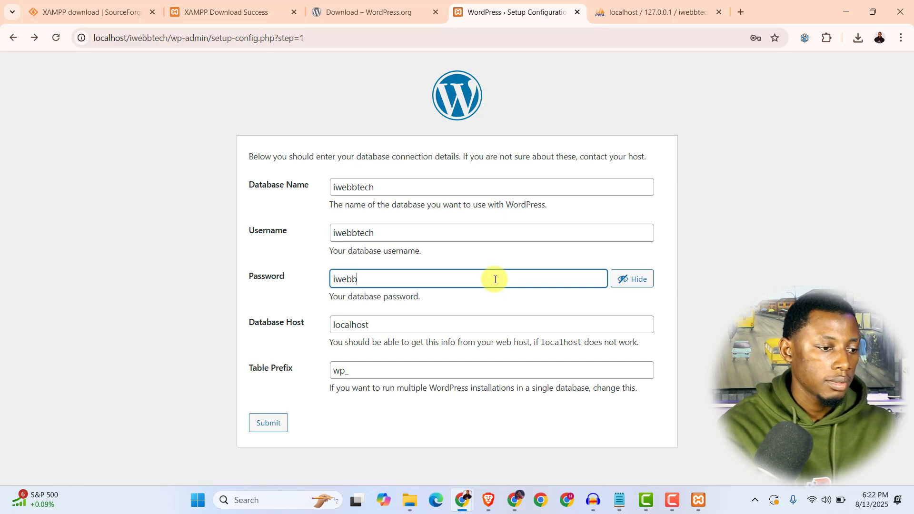
pyautogui.write('ch')
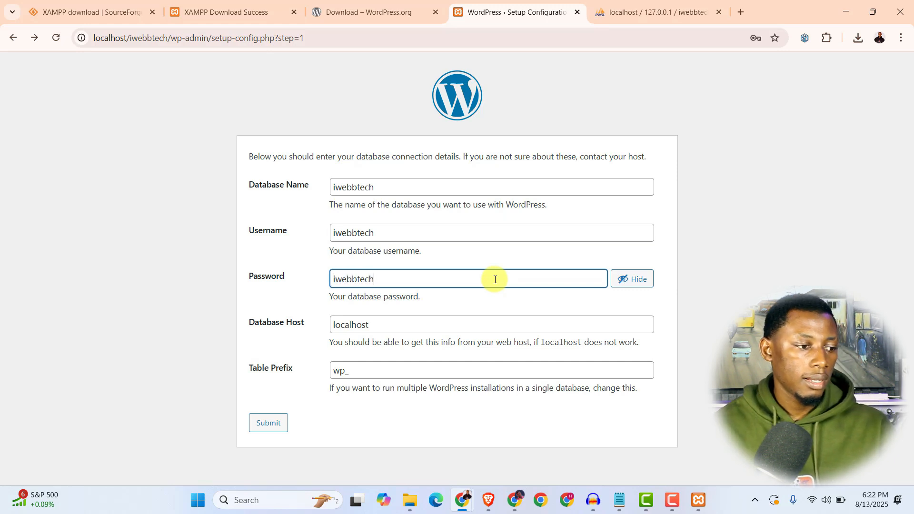
pyautogui.click(373, 323)
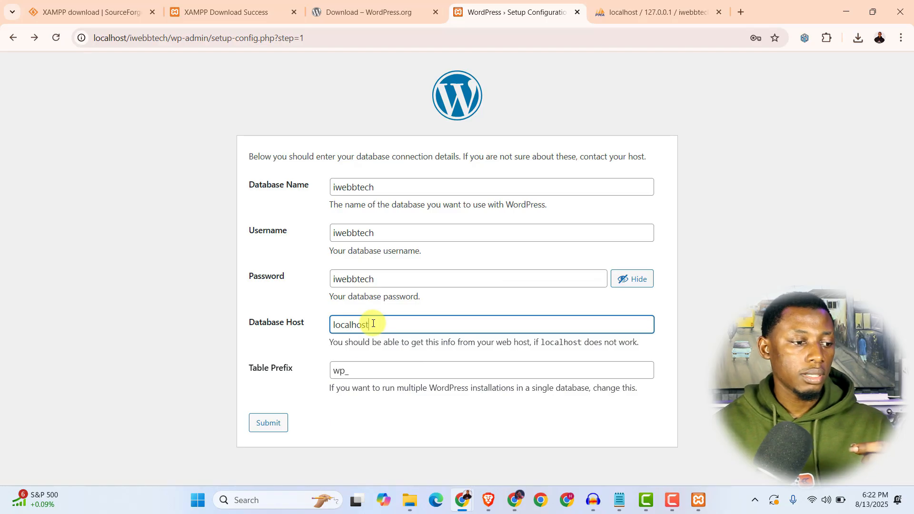
pyautogui.click(303, 344)
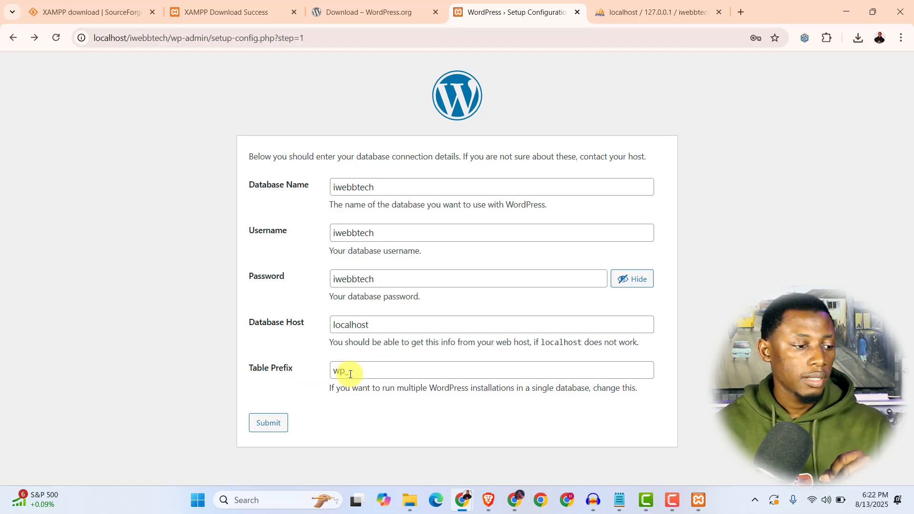
pyautogui.click(268, 423)
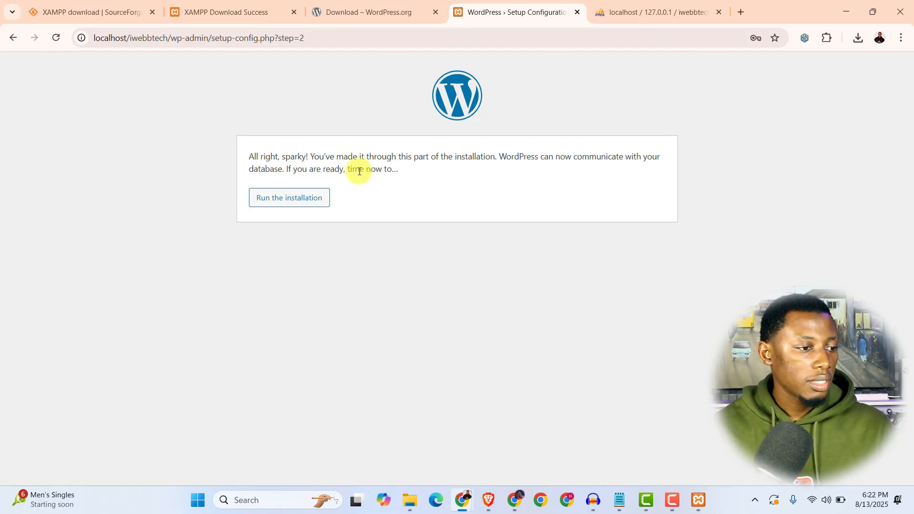
# - Begin installation with site title iWebbtech and admin username iwebbtech
pyautogui.click(289, 198)
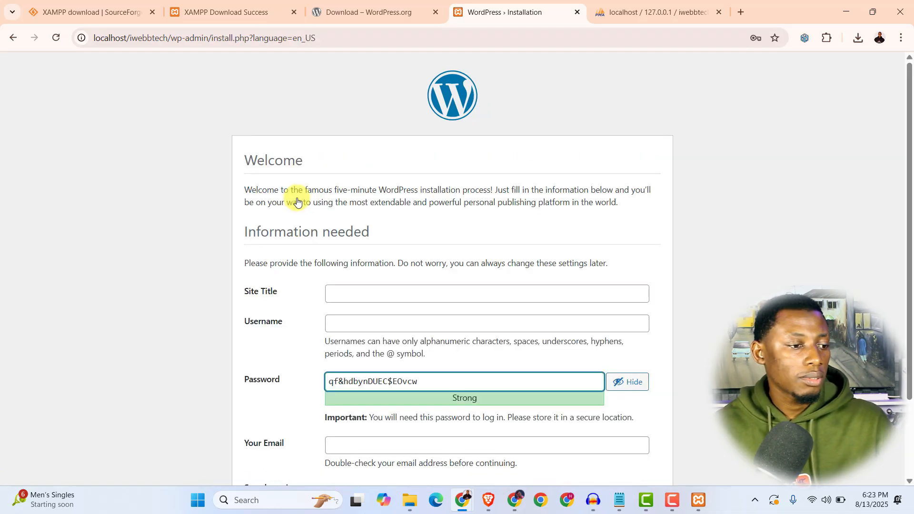
pyautogui.scroll(-1, 362, 258)
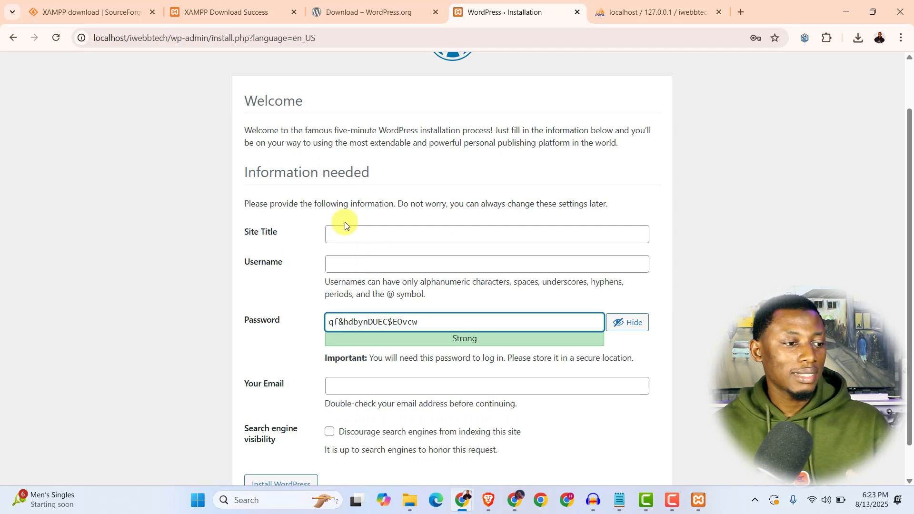
pyautogui.click(347, 234)
pyautogui.write('iWebbtech')
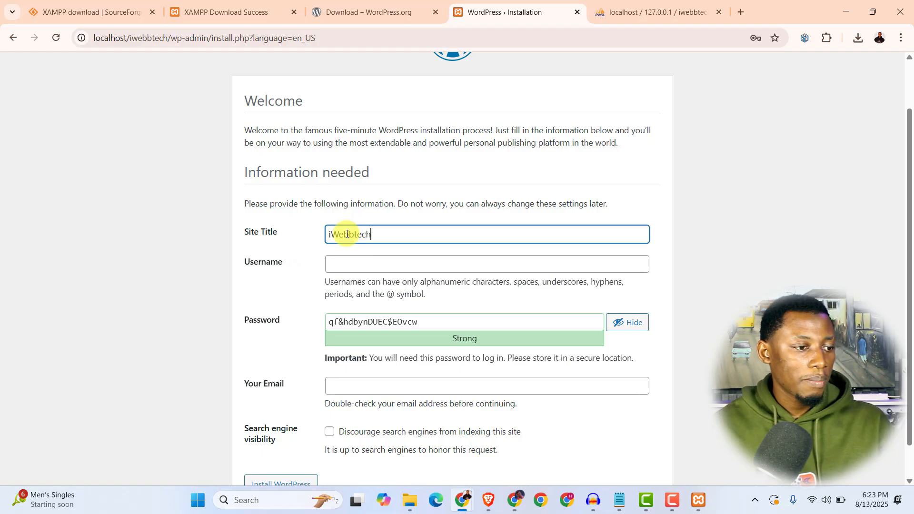
pyautogui.click(353, 261)
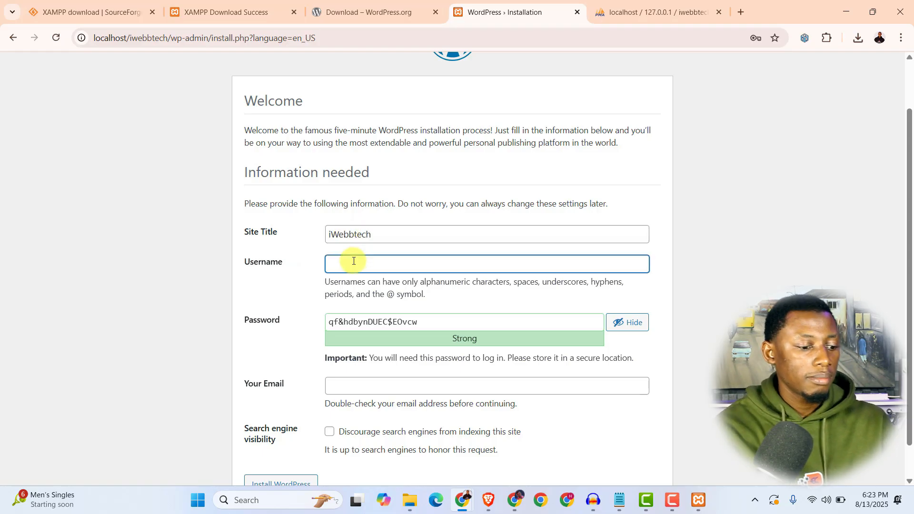
pyautogui.write('iwebbtech')
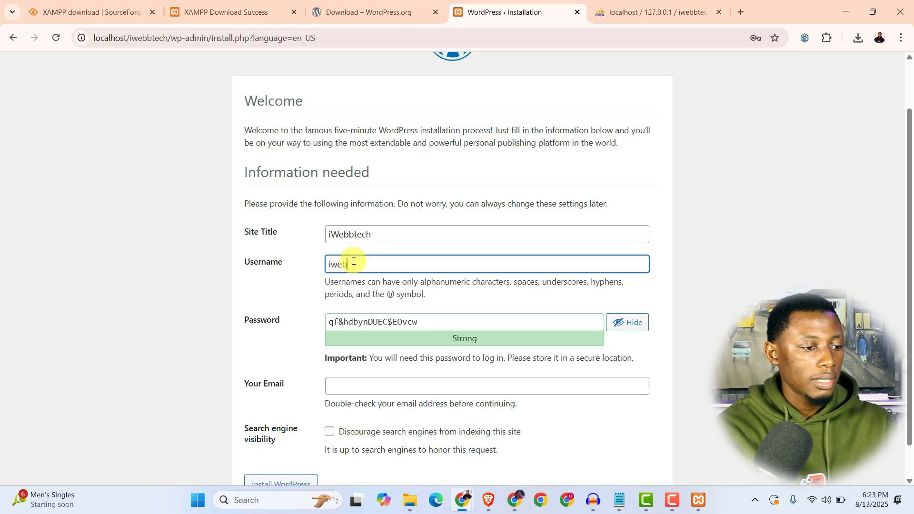
pyautogui.click(290, 298)
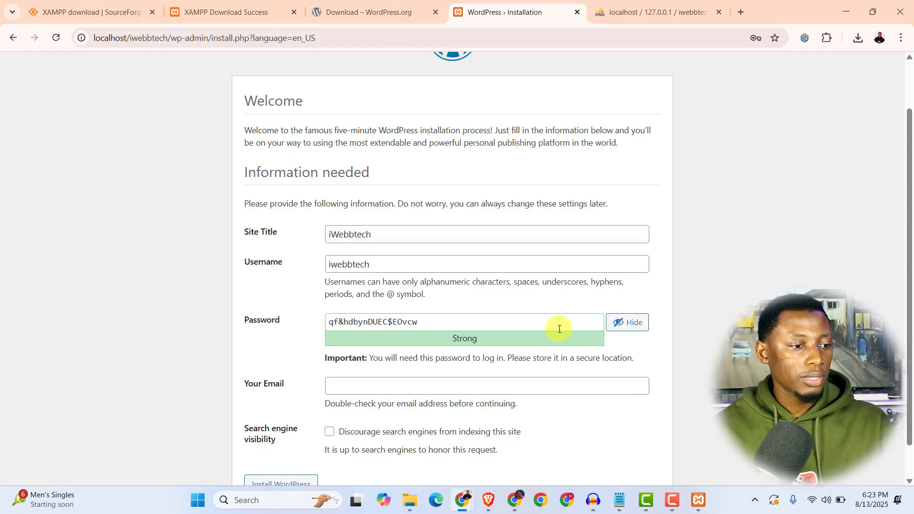
# - Replace the generated password with a weak one, enter the admin e-mail, and install WordPress
pyautogui.click(438, 327)
pyautogui.hotkey('ctrl', 'shift', 'Left')
pyautogui.hotkey('ctrl', 'shift', 'Left')
pyautogui.hotkey('ctrl', 'shift', 'Left')
pyautogui.write('iwebbtech')
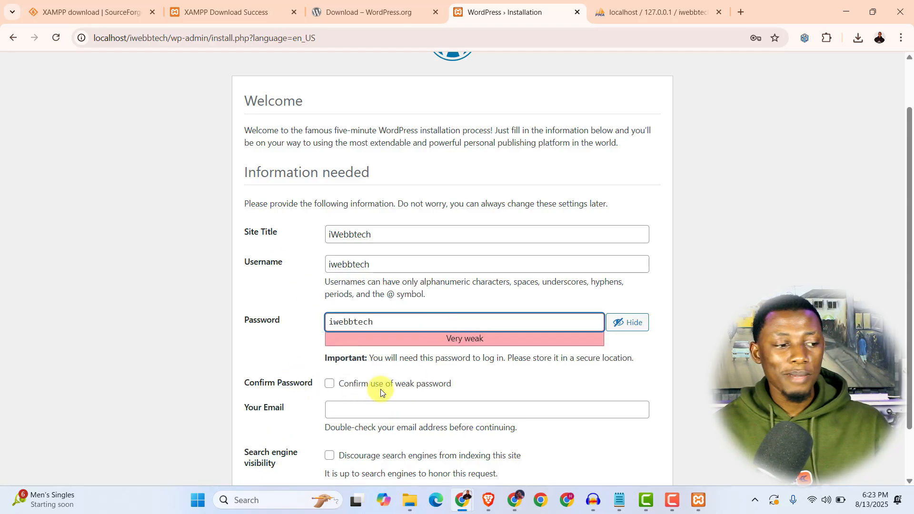
pyautogui.click(329, 384)
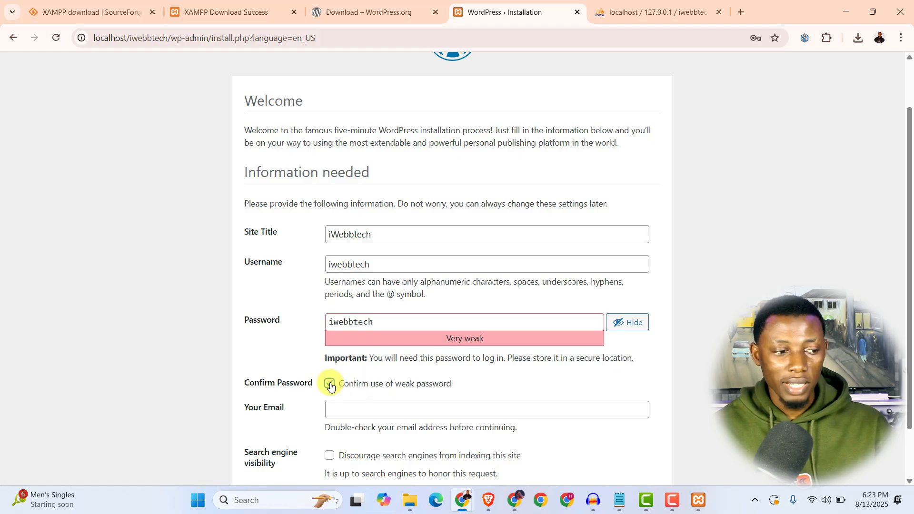
pyautogui.scroll(-2, 300, 368)
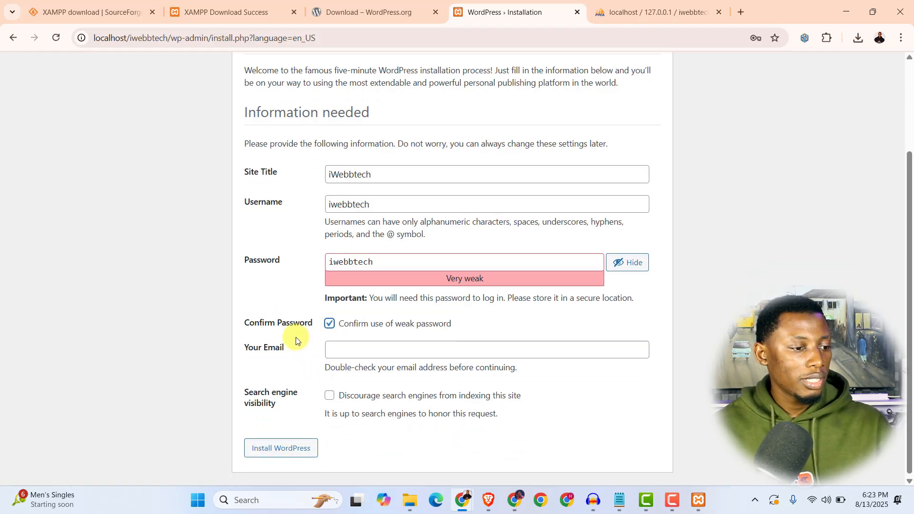
pyautogui.click(349, 347)
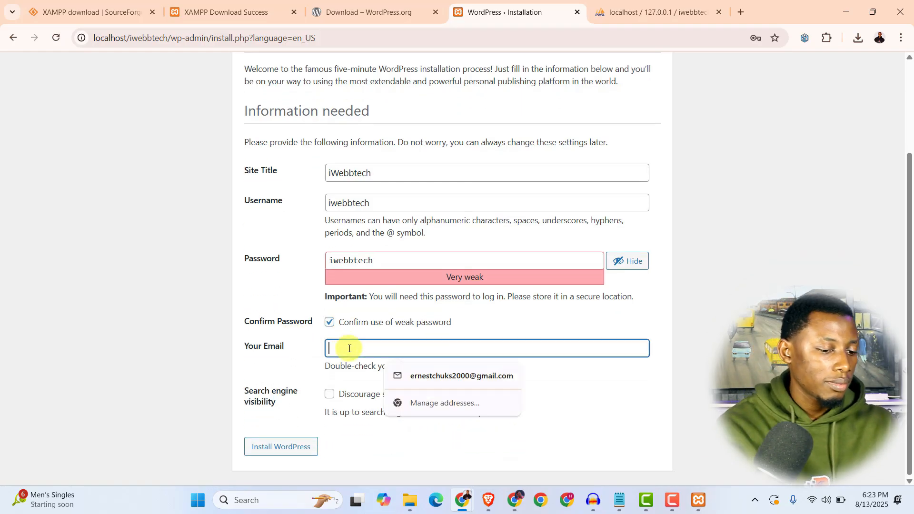
pyautogui.write('example@gmail.com')
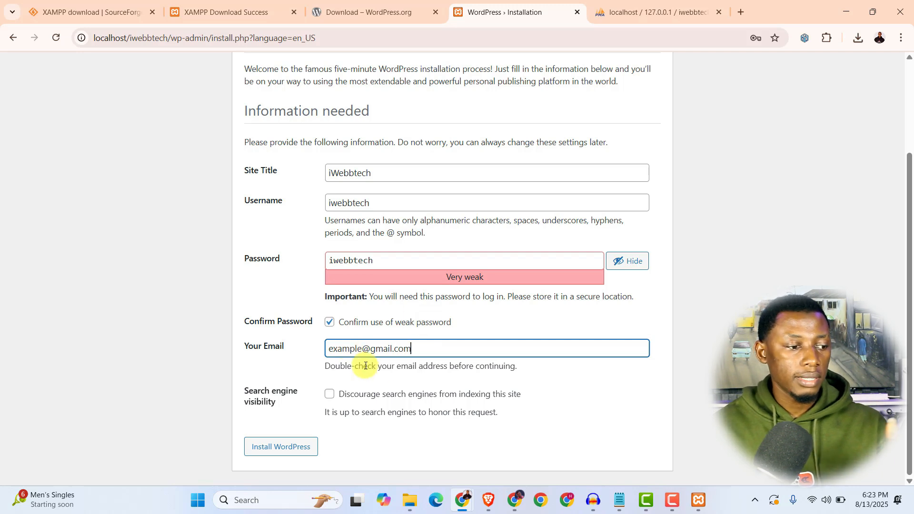
pyautogui.click(307, 364)
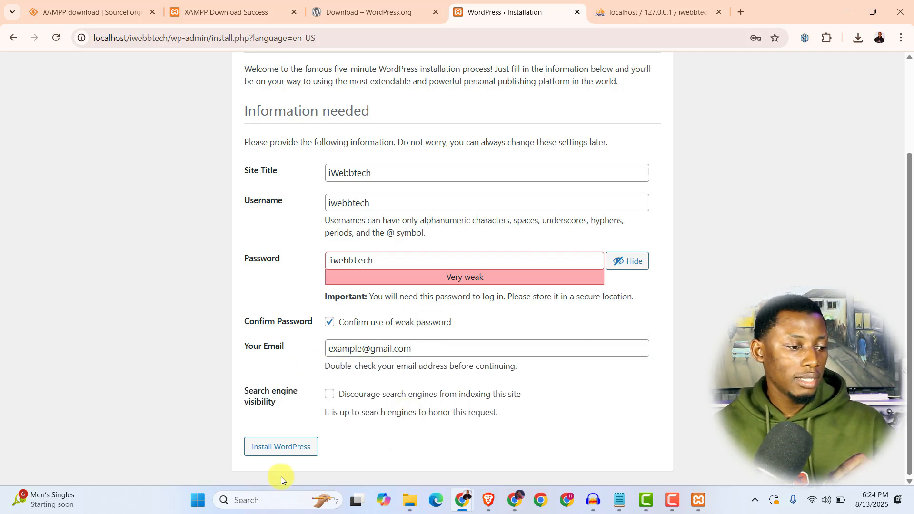
pyautogui.click(282, 447)
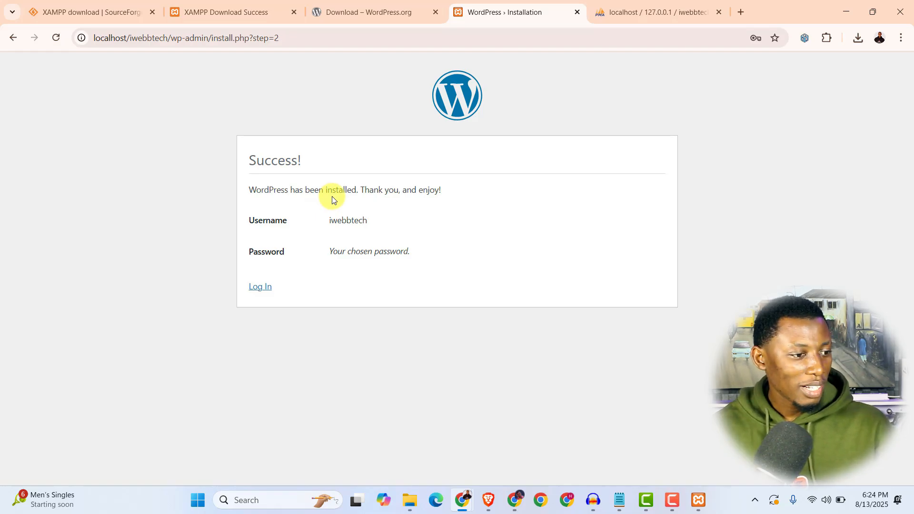
# - Log in to WordPress as iwebbtech with the admin password
pyautogui.click(258, 289)
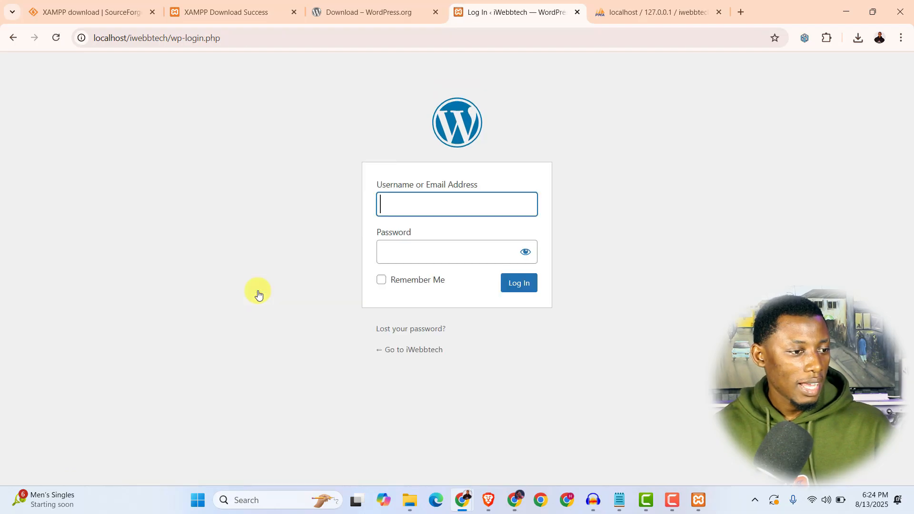
pyautogui.write('iwebbtech')
pyautogui.press('Tab')
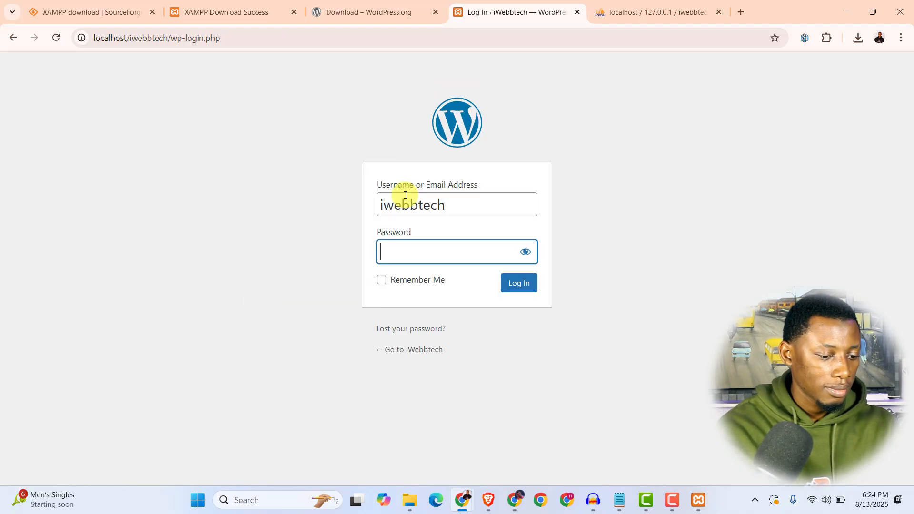
pyautogui.write('•••••••••')
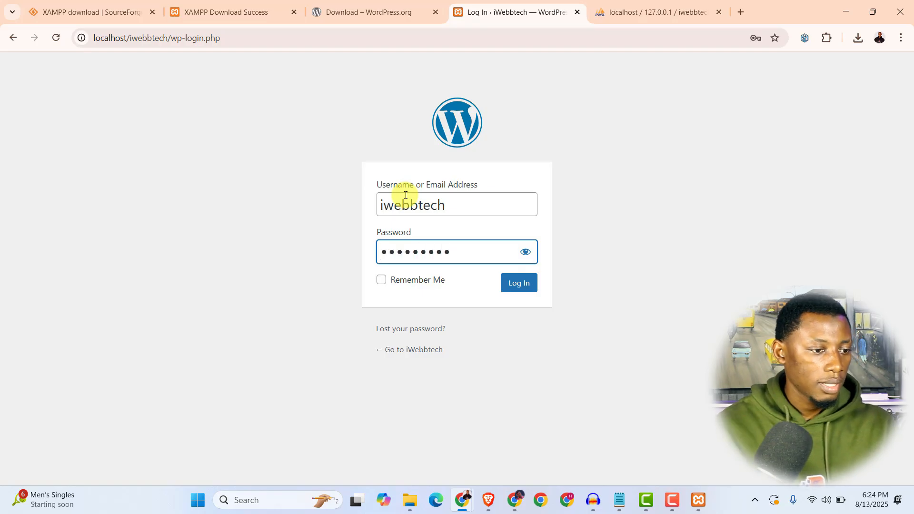
pyautogui.click(528, 288)
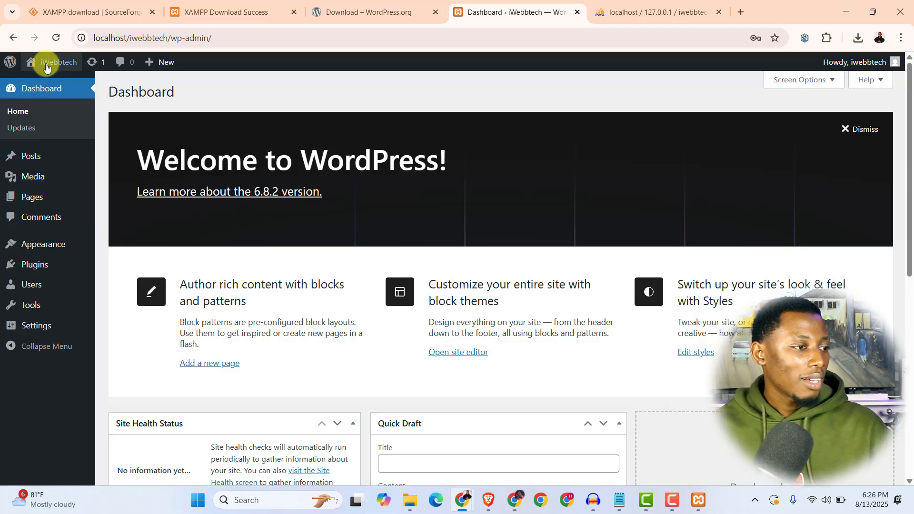
# - Open the live iWebbtech site in a new tab and view its front page
pyautogui.rightClick(45, 86)
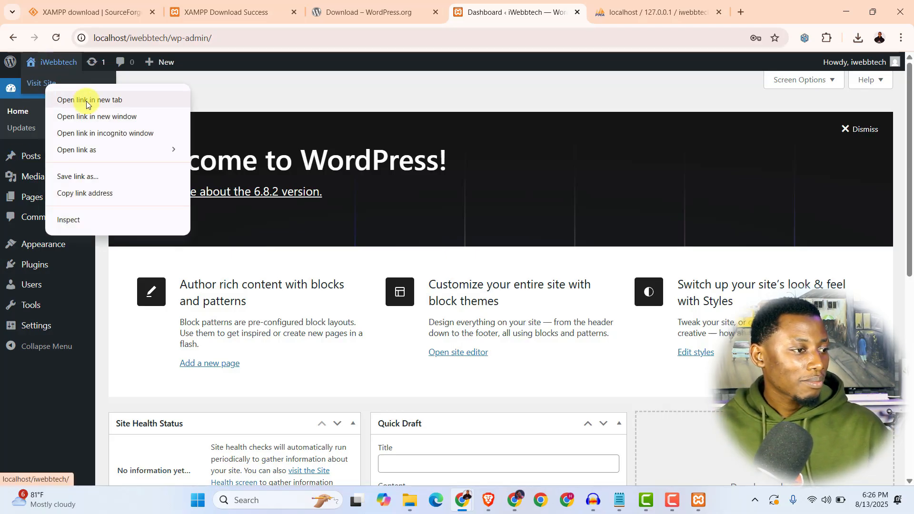
pyautogui.click(85, 97)
pyautogui.click(564, 9)
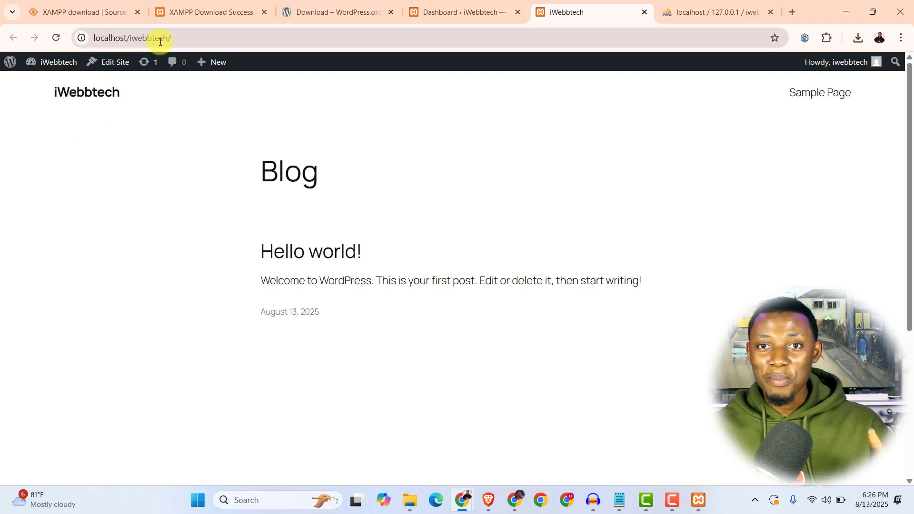
# - Back in the Dashboard, go to Appearance > Themes showing Twenty Twenty-Five active
pyautogui.click(458, 13)
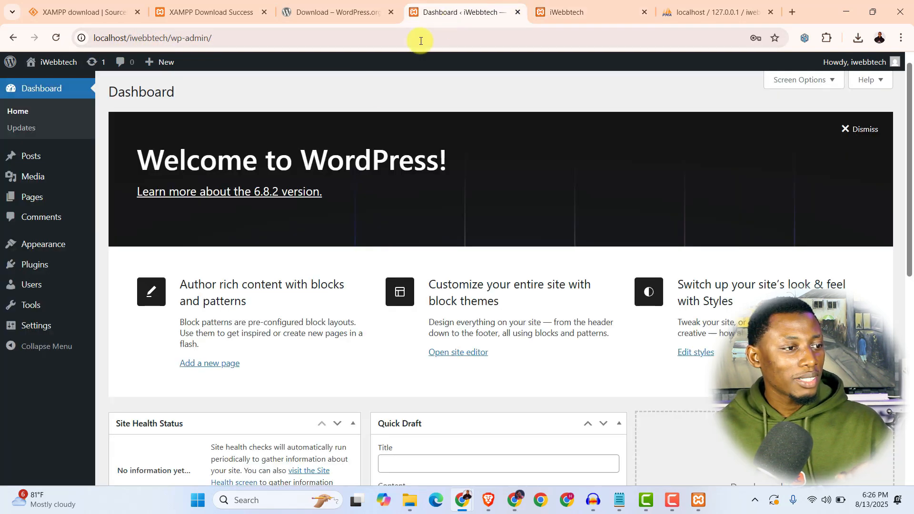
pyautogui.moveTo(46, 251)
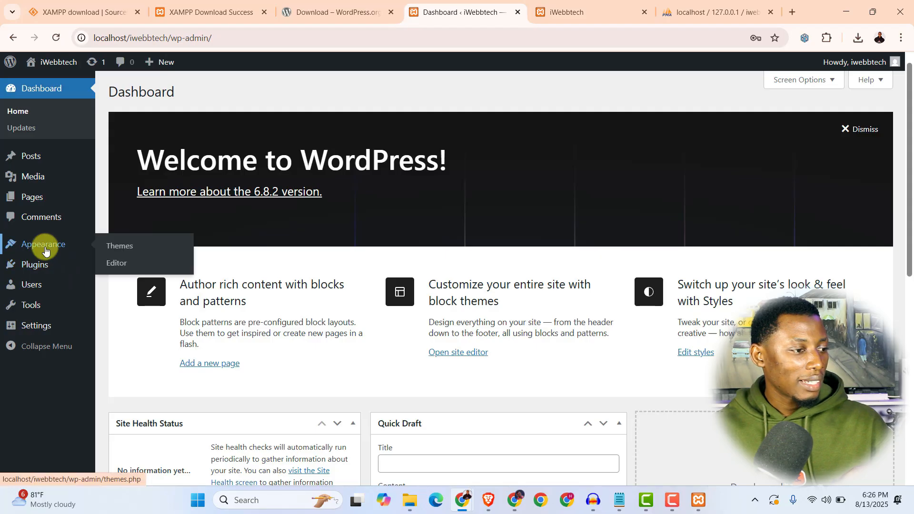
pyautogui.click(120, 253)
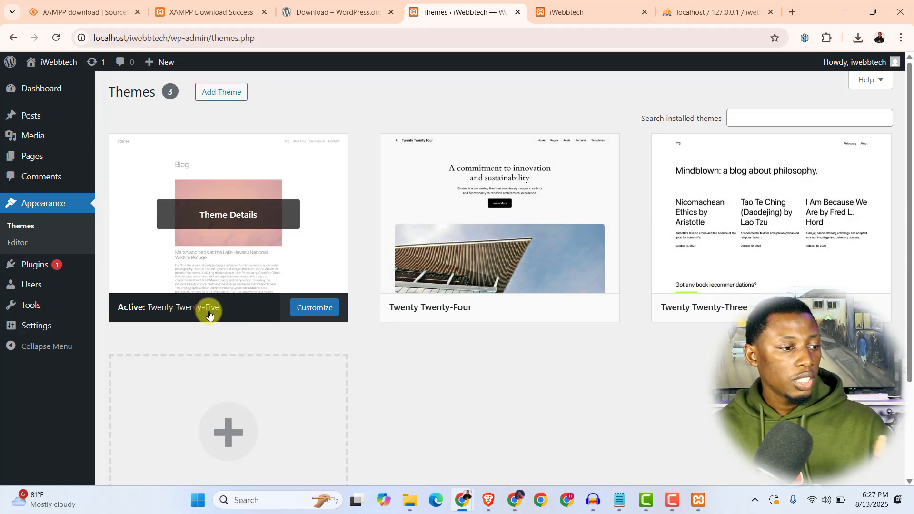
pyautogui.scroll(-3, 293, 315)
pyautogui.scroll(3, 292, 321)
# - Find Astra under Add Theme, install it, and activate it
pyautogui.click(218, 95)
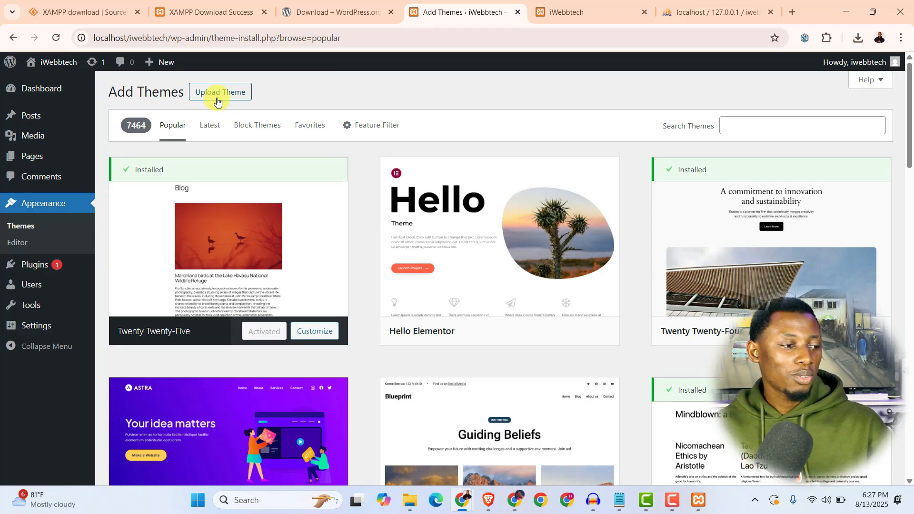
pyautogui.scroll(-1, 235, 200)
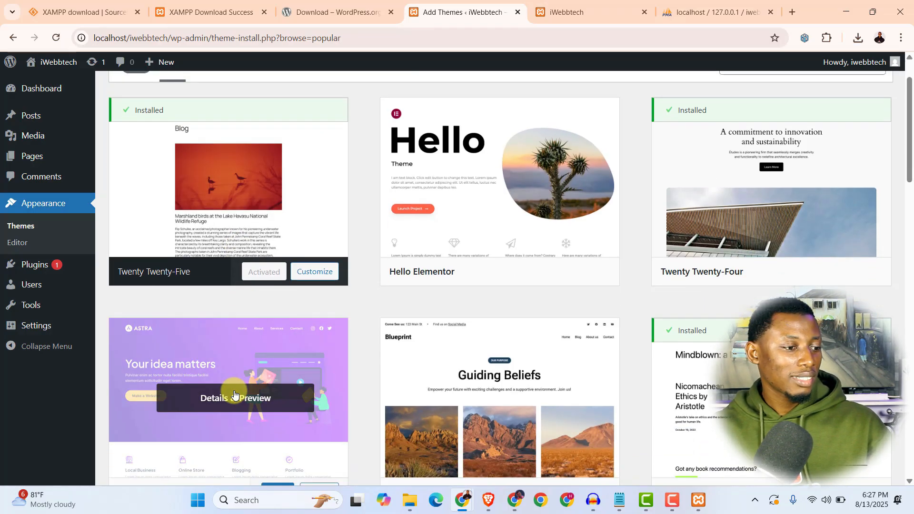
pyautogui.scroll(-2, 234, 394)
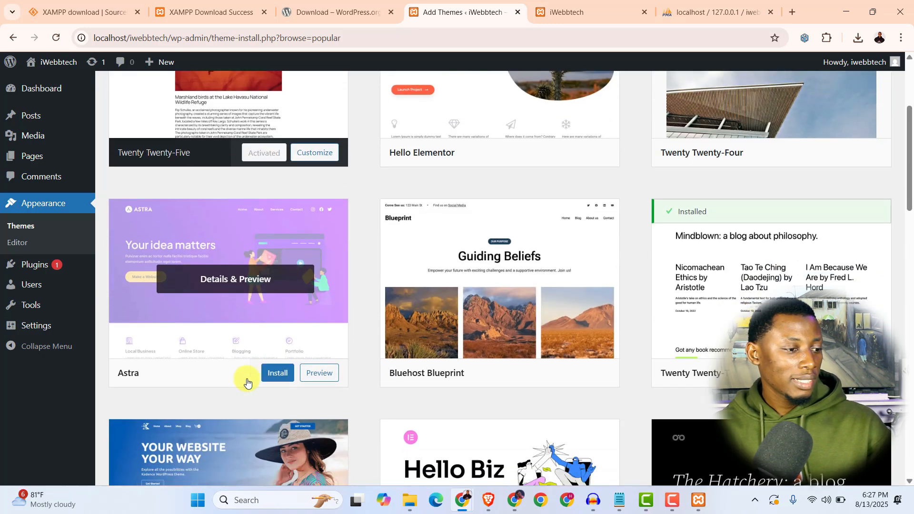
pyautogui.click(272, 373)
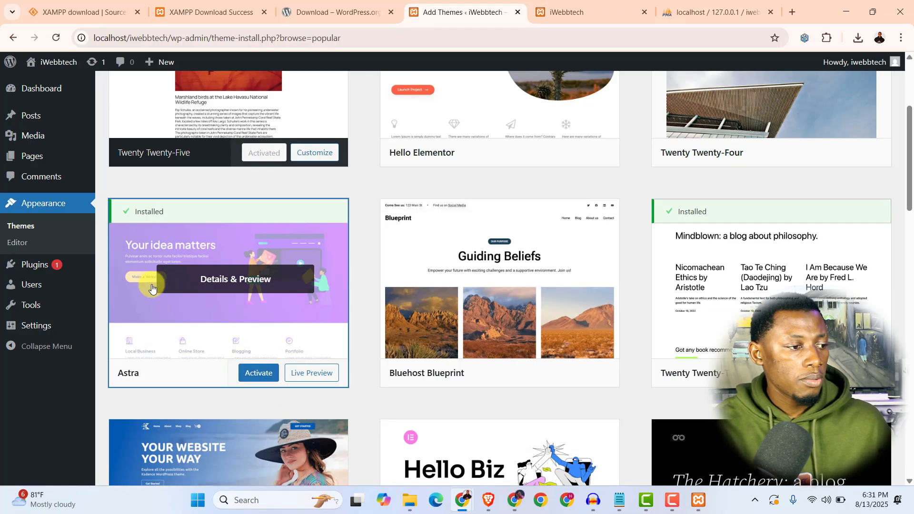
pyautogui.click(252, 379)
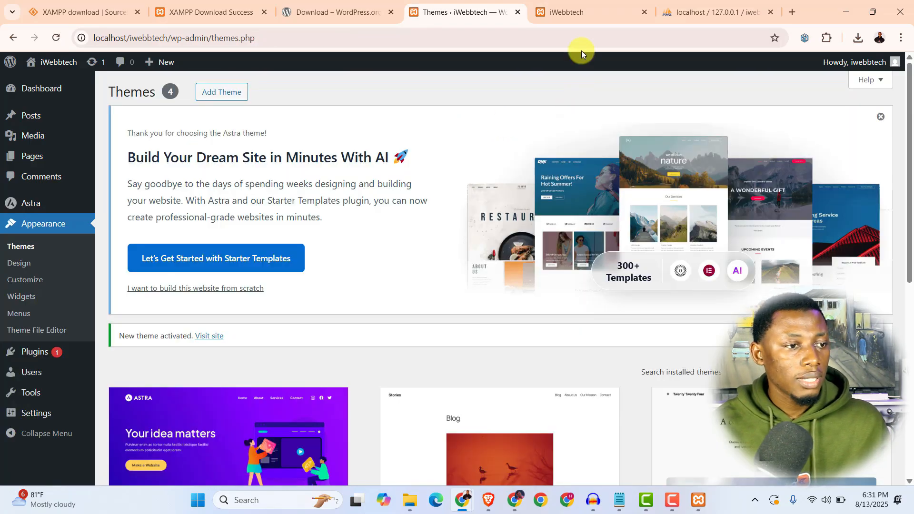
# - Reload the iWebbtech front page to view the Astra theme, then return to the Themes admin page
pyautogui.click(571, 12)
pyautogui.click(58, 38)
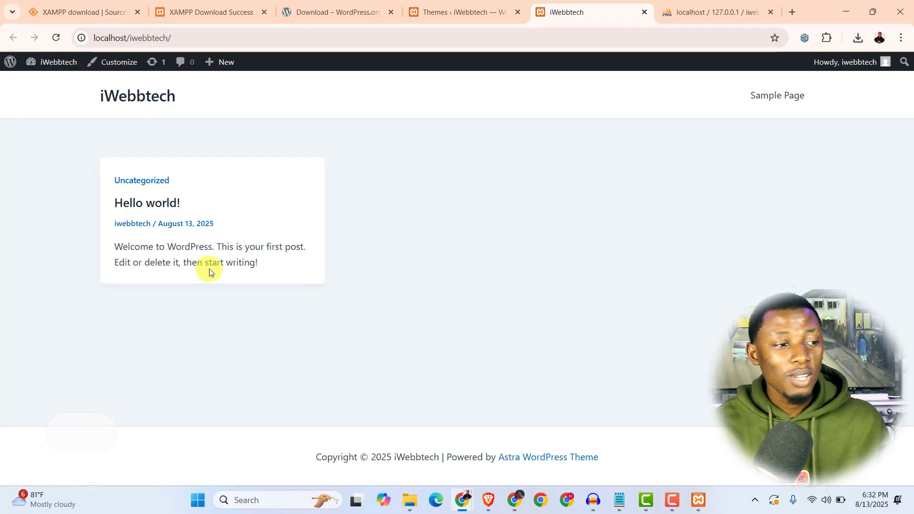
pyautogui.click(466, 16)
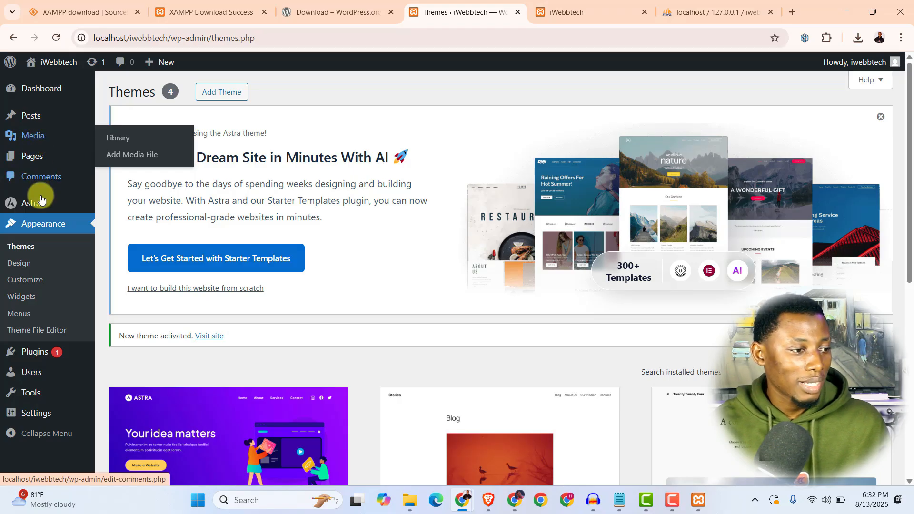
# - Install and activate the BuddyPress plugin from Add Plugin
pyautogui.moveTo(37, 355)
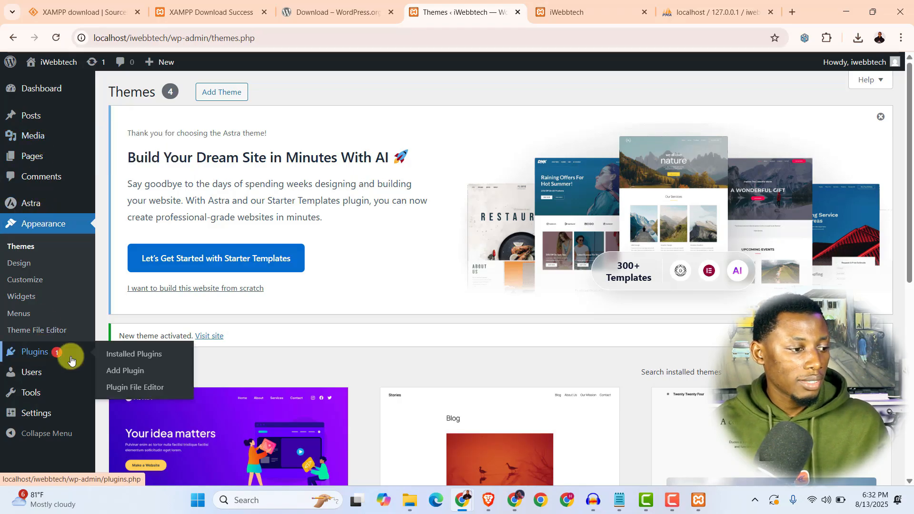
pyautogui.click(113, 373)
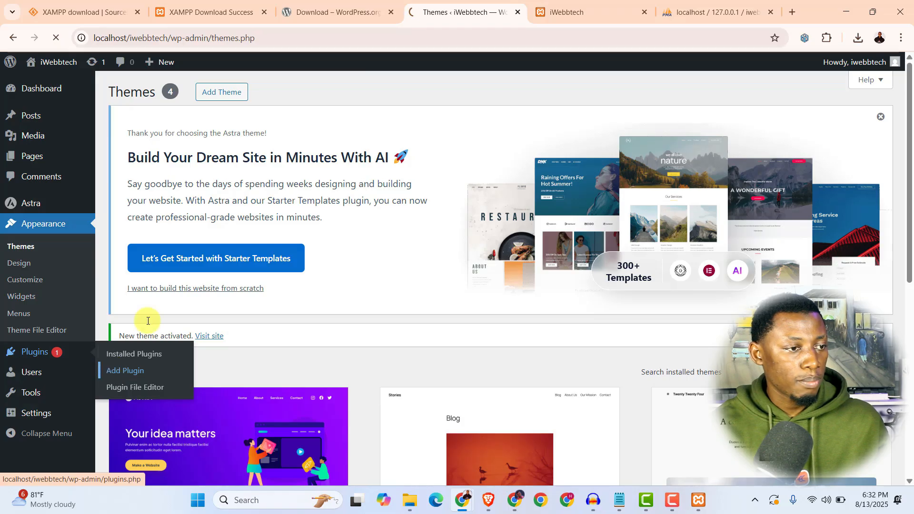
pyautogui.scroll(-3, 212, 277)
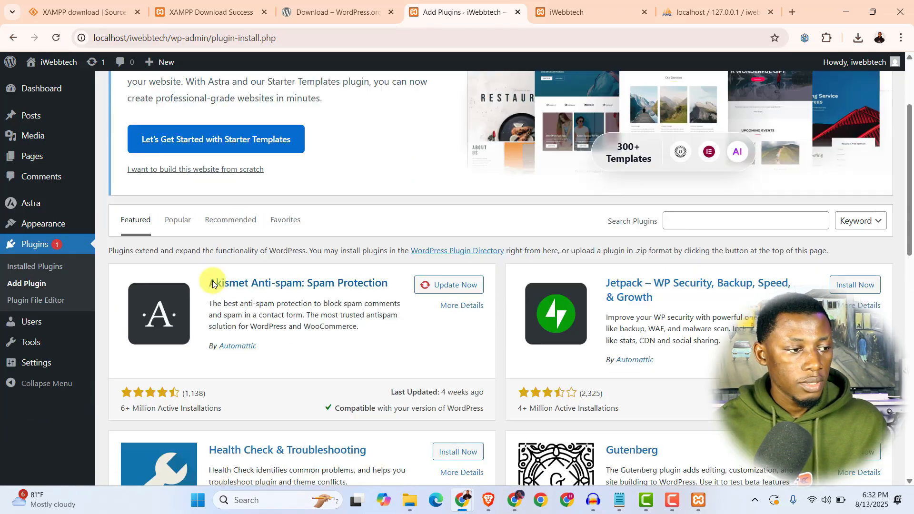
pyautogui.scroll(3, 212, 280)
pyautogui.scroll(-5, 211, 285)
pyautogui.scroll(-5, 212, 290)
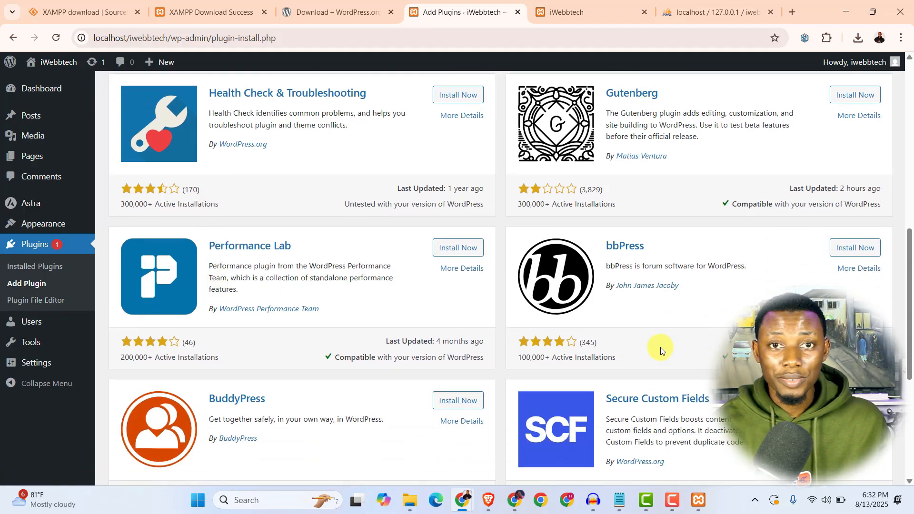
pyautogui.scroll(-3, 561, 372)
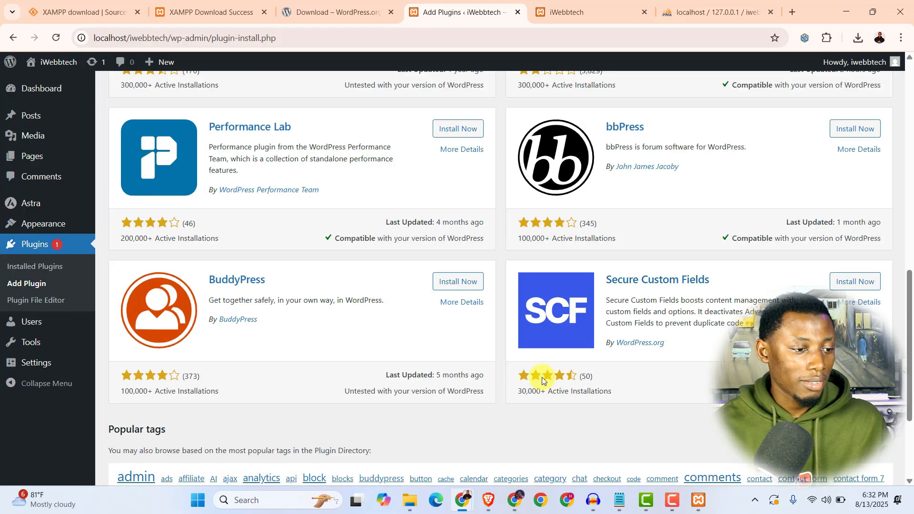
pyautogui.click(456, 285)
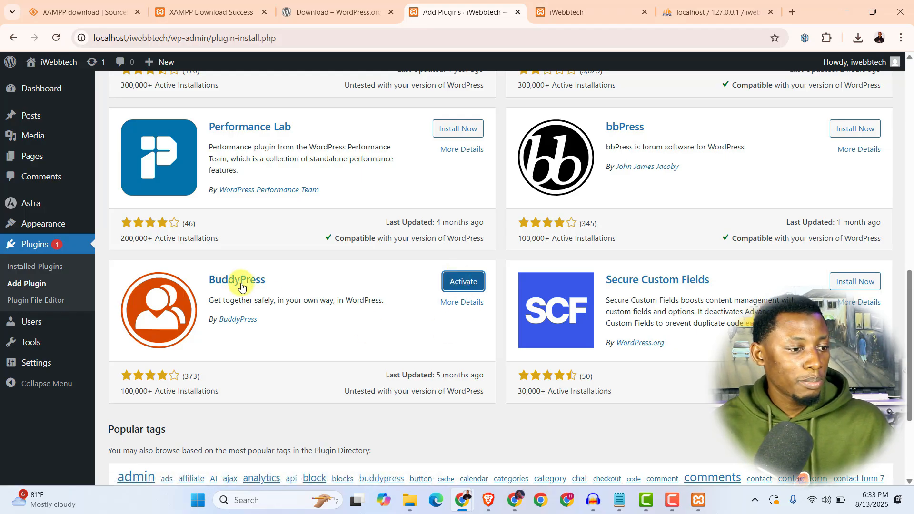
pyautogui.click(463, 286)
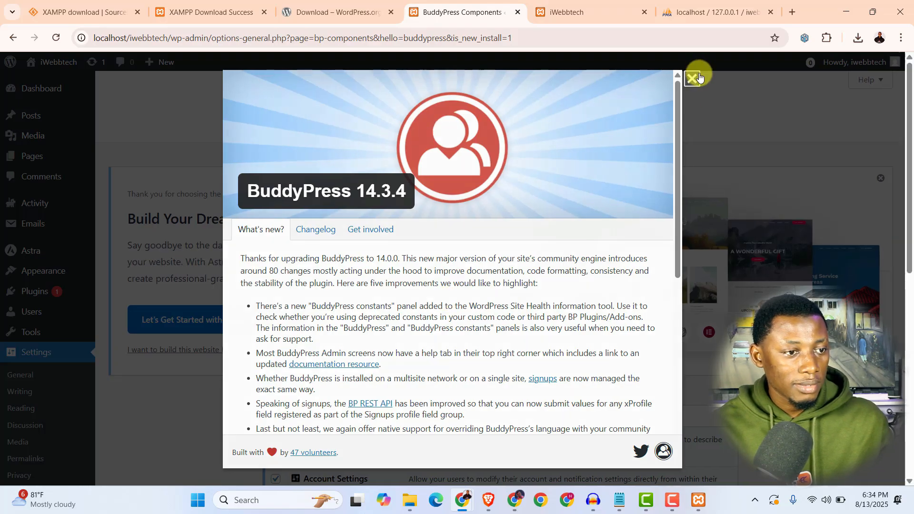
# - Dismiss the BuddyPress welcome overview and review the Installed Plugins list showing BuddyPress active
pyautogui.click(698, 76)
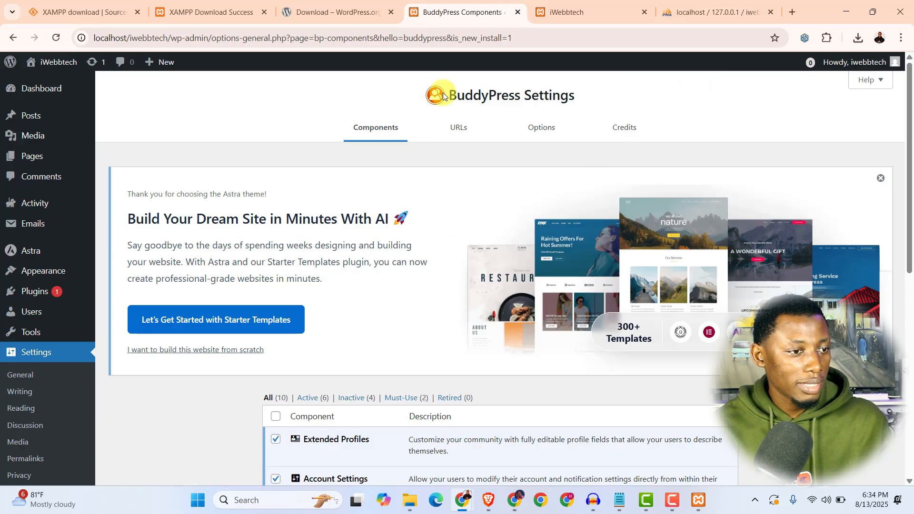
pyautogui.click(42, 296)
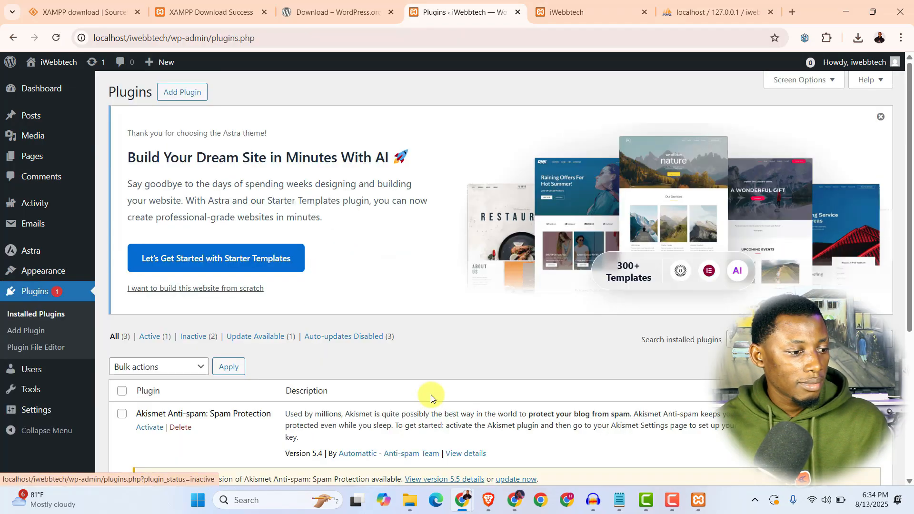
pyautogui.scroll(-5, 428, 393)
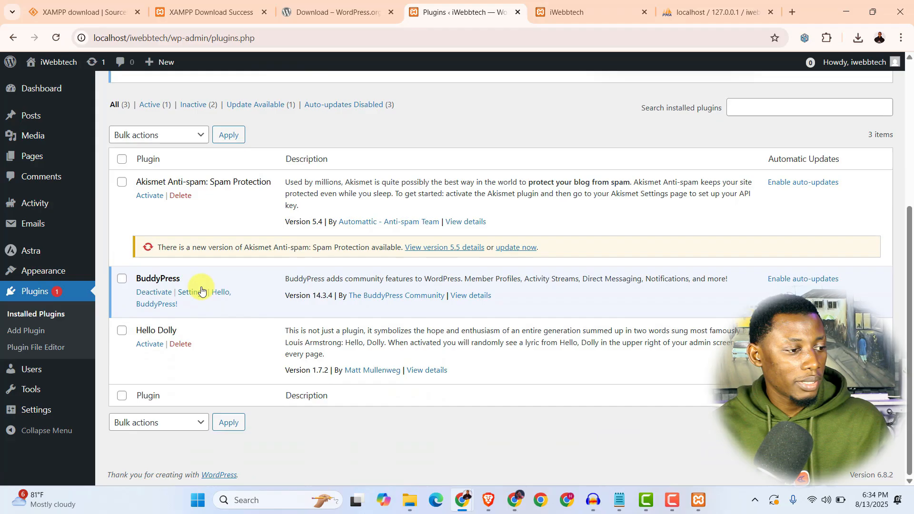